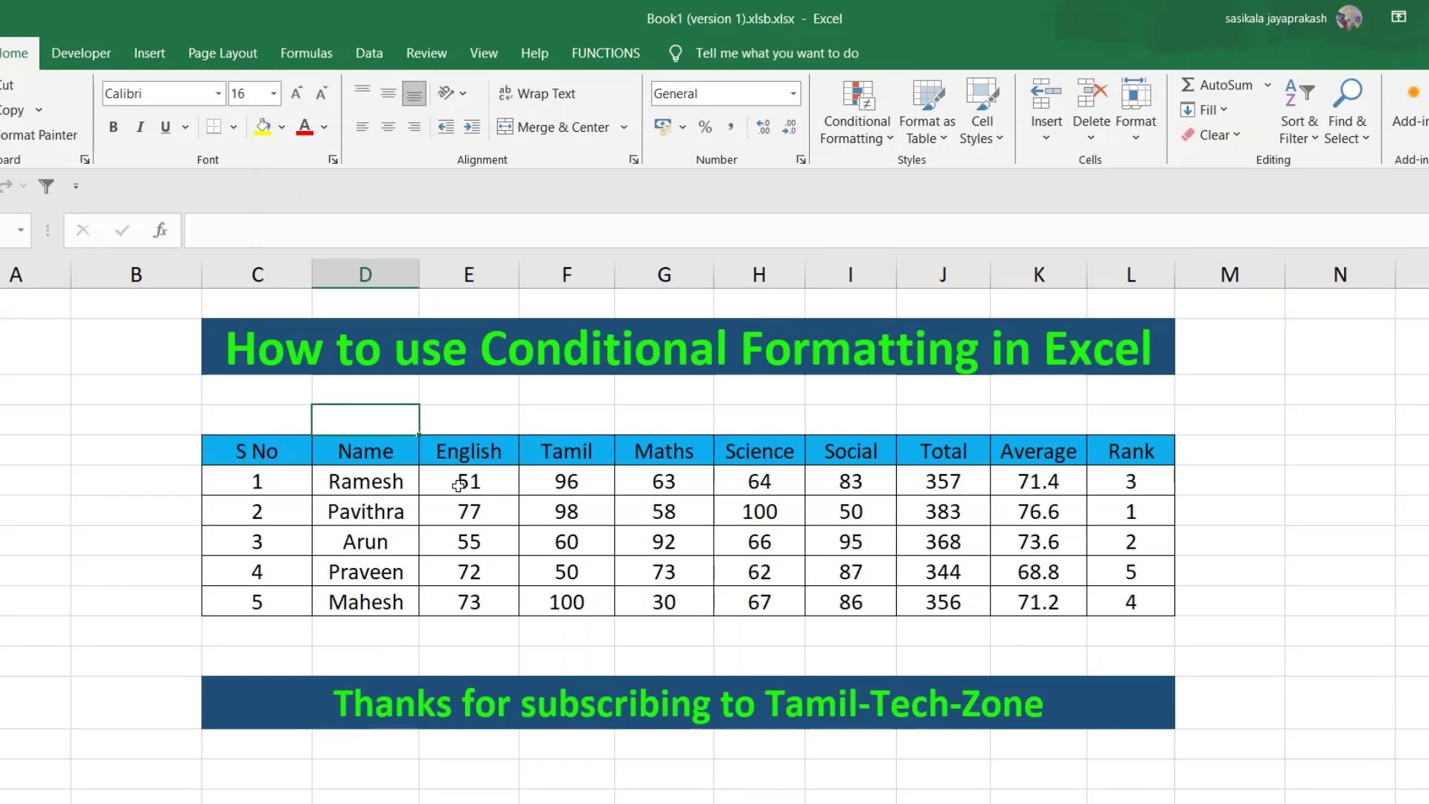
# Start a Greater Than highlight rule with a threshold of 75 for all subject marks from English through Social
pyautogui.moveTo(465, 484); pyautogui.dragTo(841, 601)
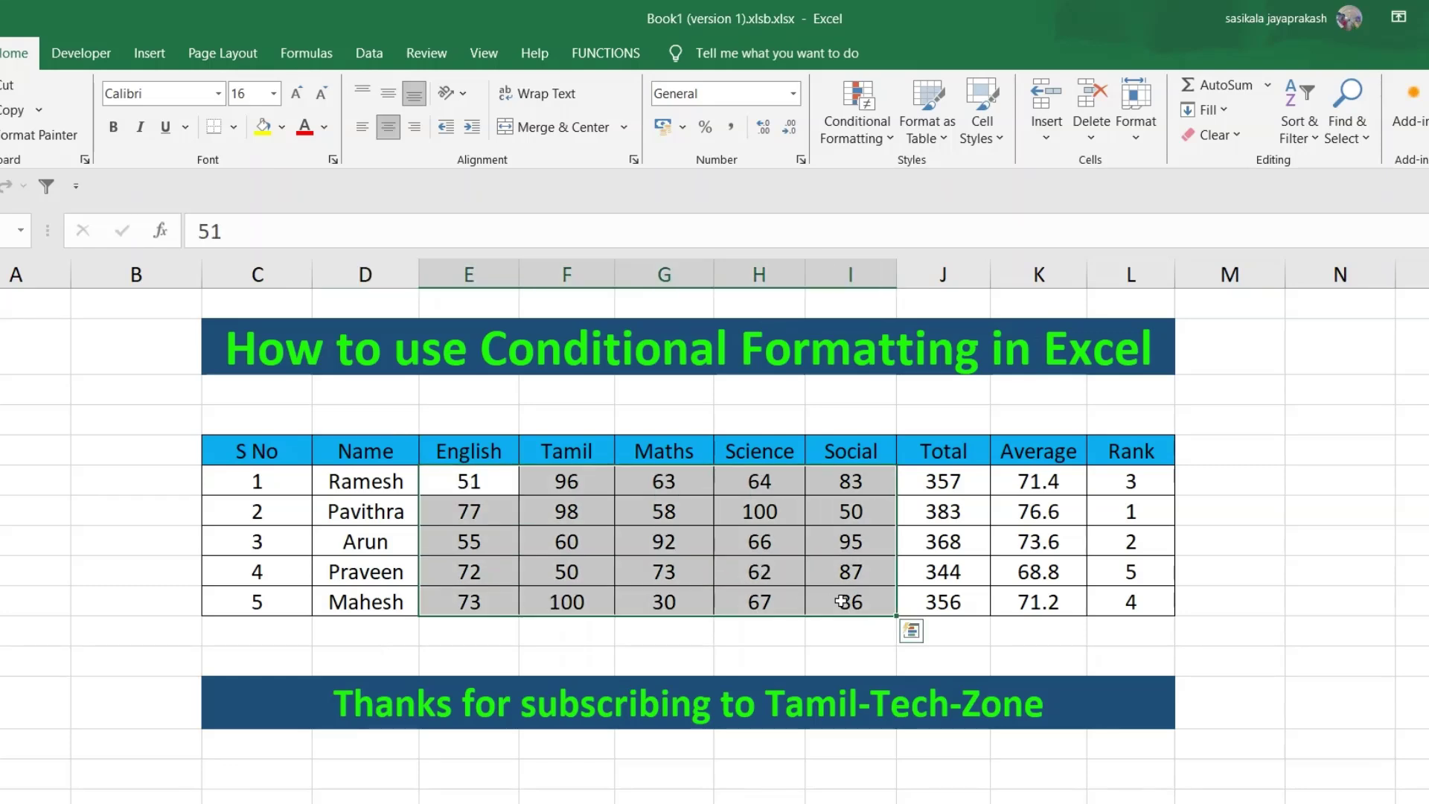
pyautogui.click(875, 136)
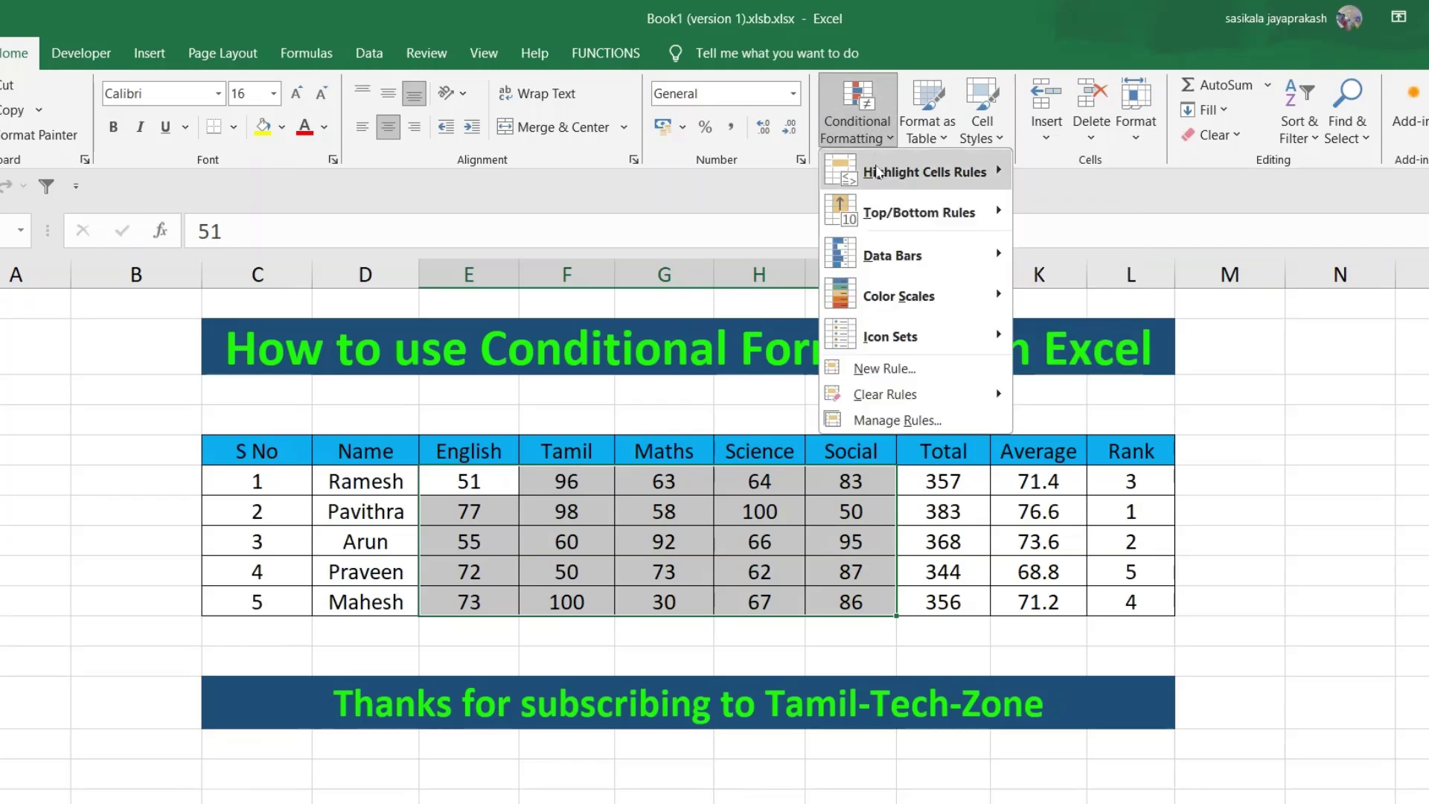
pyautogui.moveTo(879, 173)
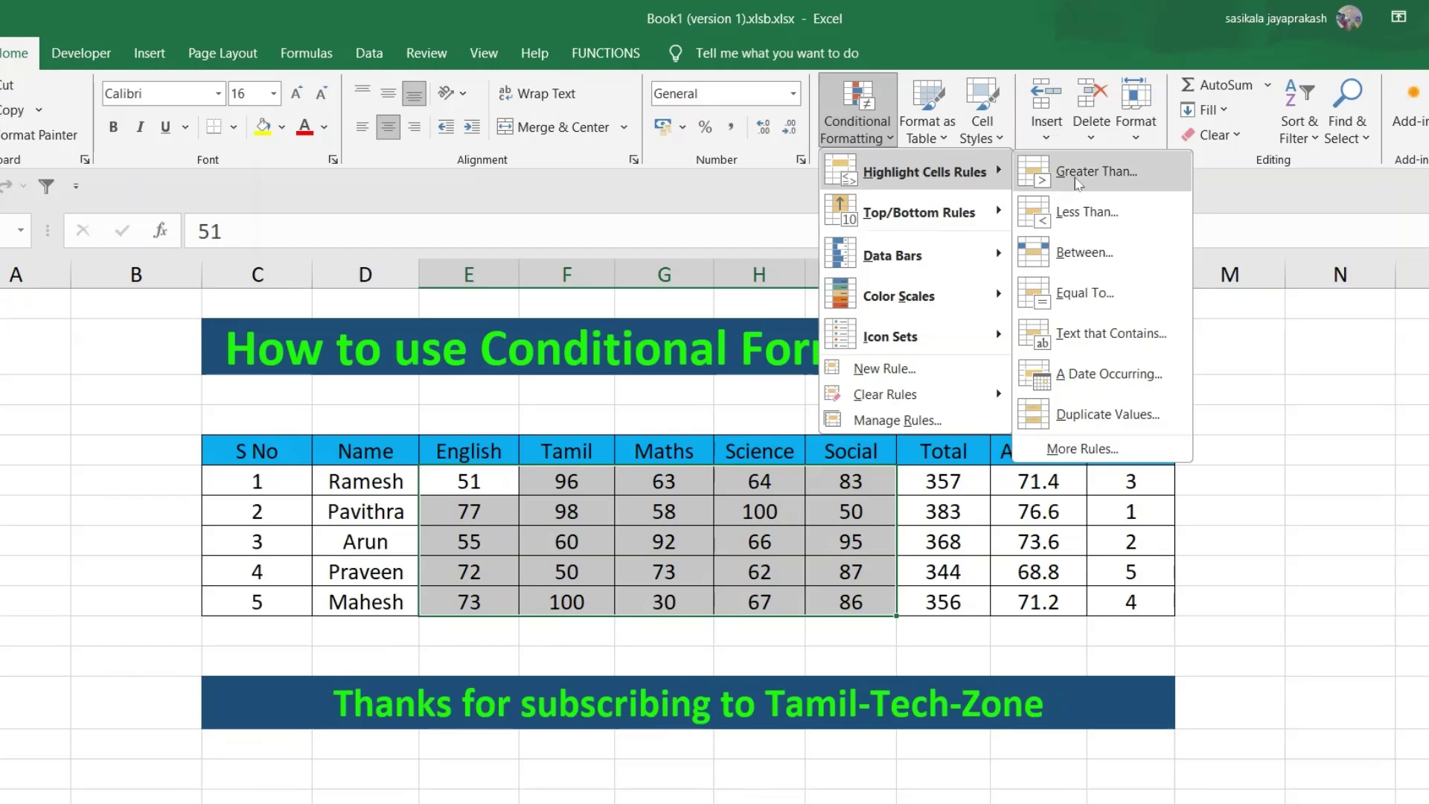
pyautogui.click(1076, 183)
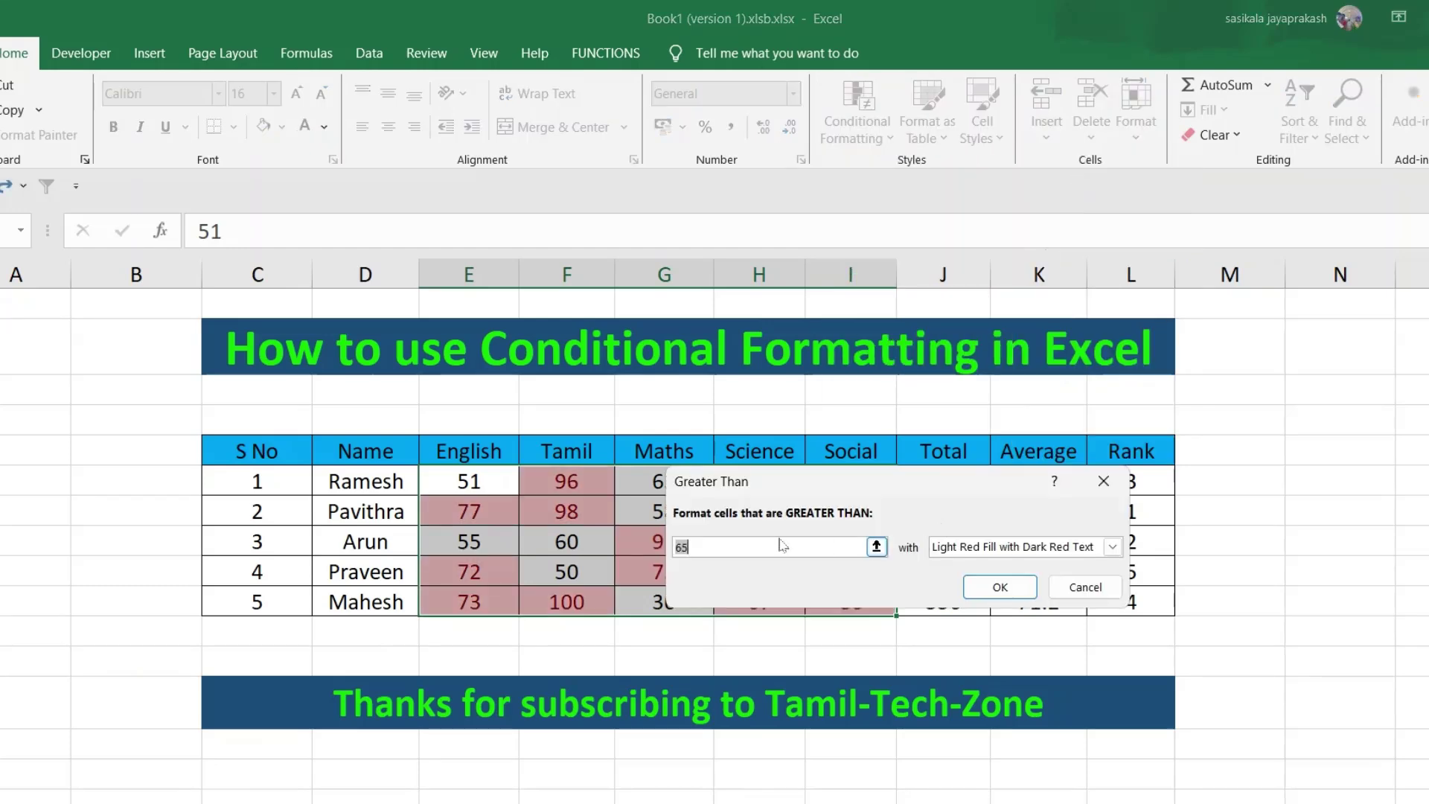
pyautogui.press('BackSpace')
pyautogui.write('75')
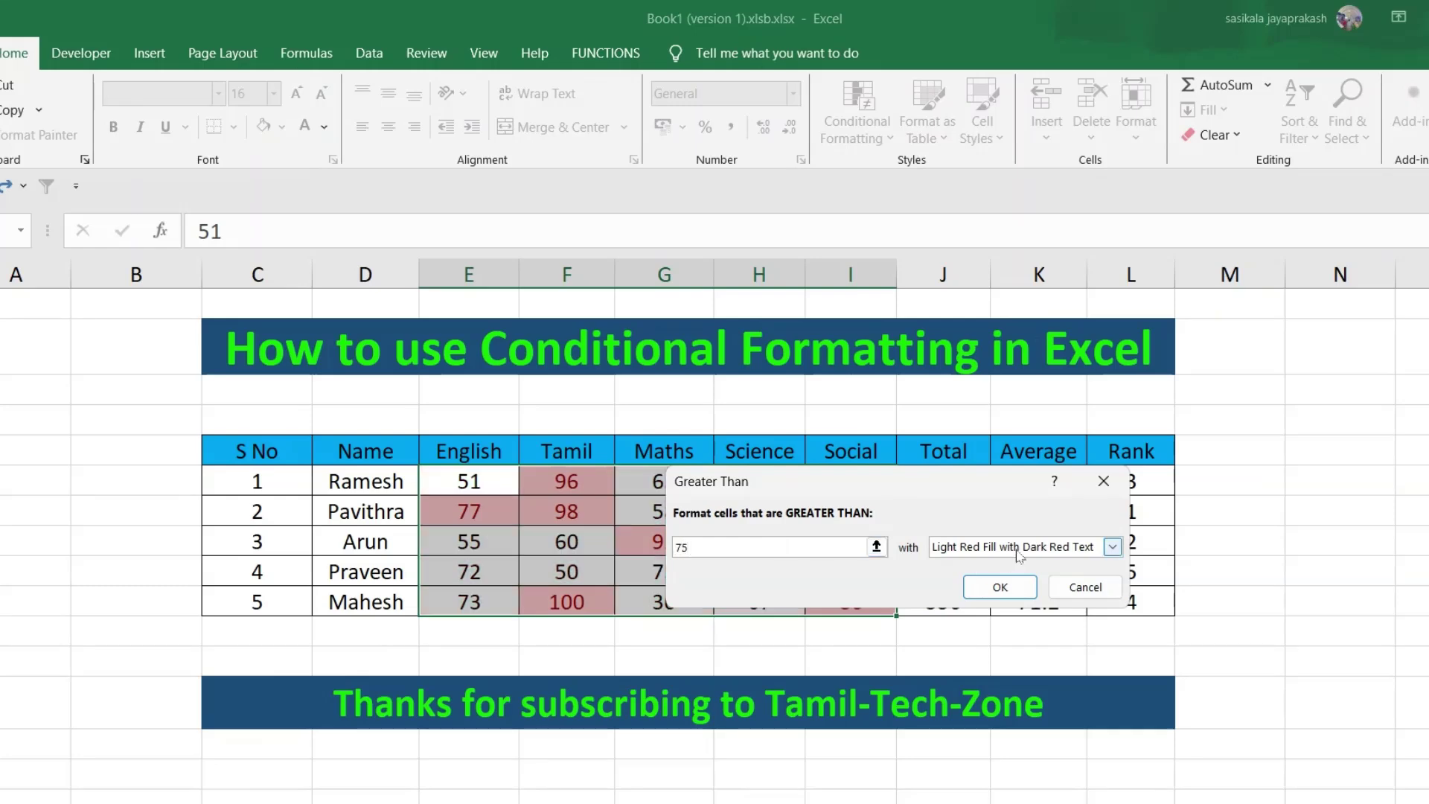
# Give the greater-than-75 rule a custom format with a solid green fill and apply it
pyautogui.click(1113, 548)
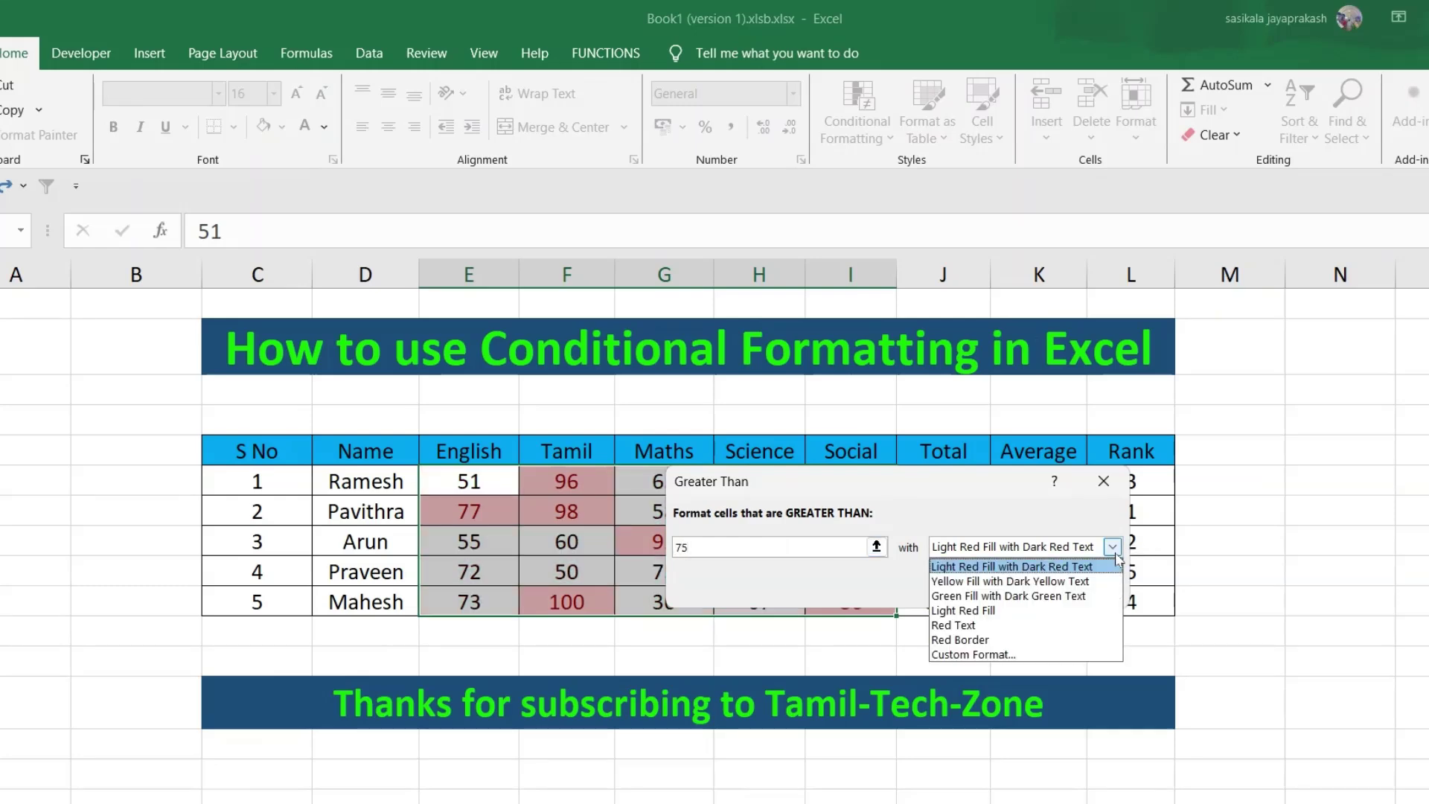
pyautogui.click(987, 654)
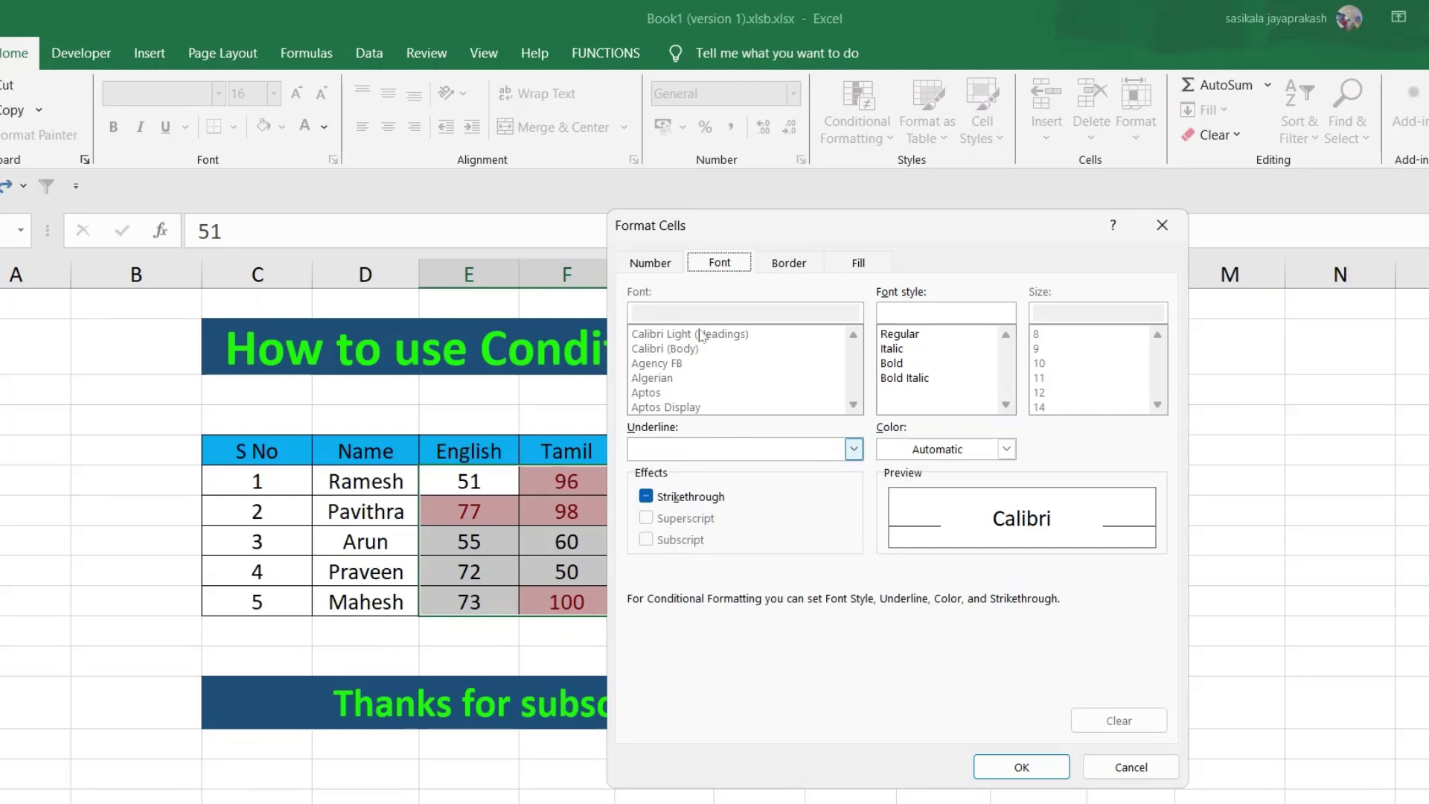
pyautogui.click(858, 262)
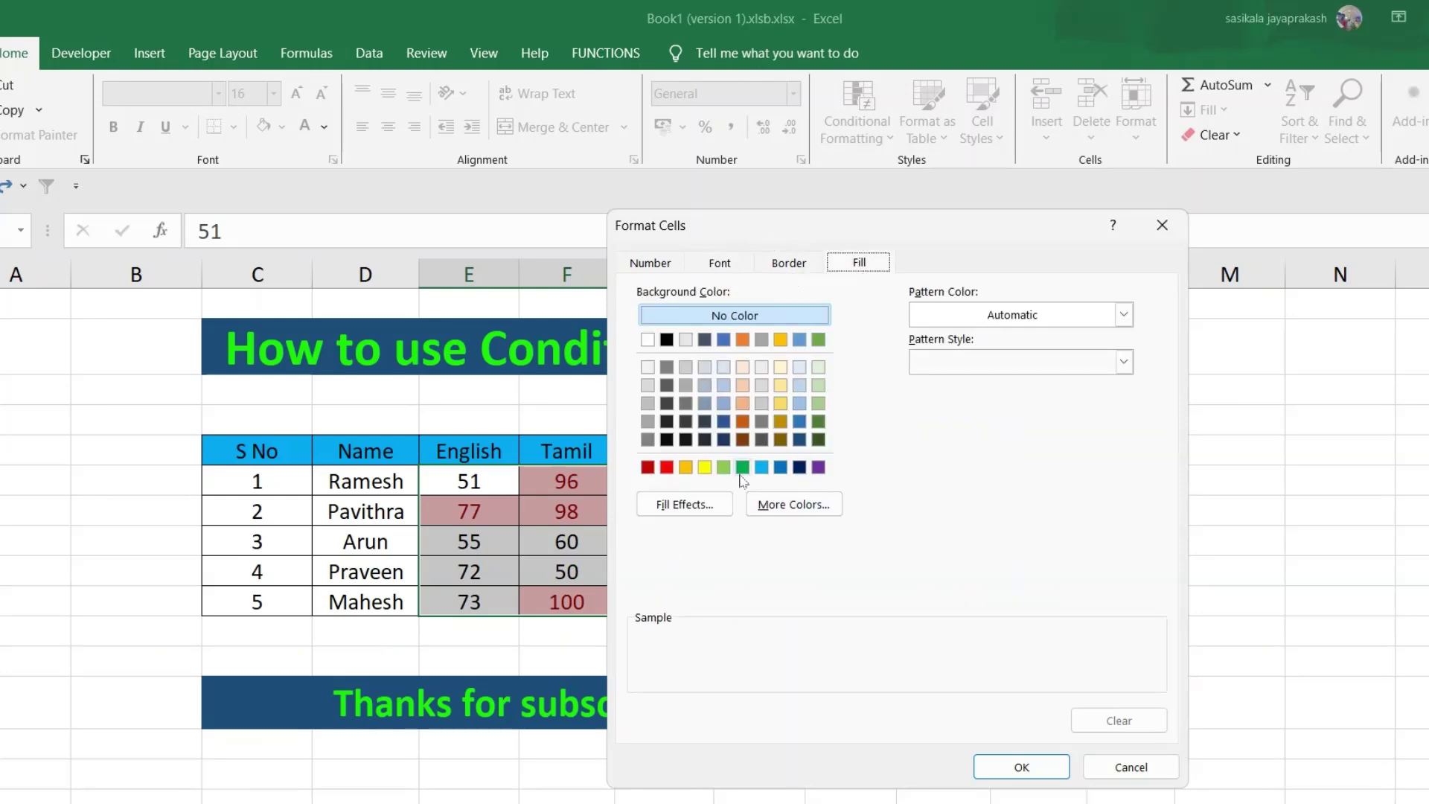
pyautogui.click(742, 467)
pyautogui.click(1019, 767)
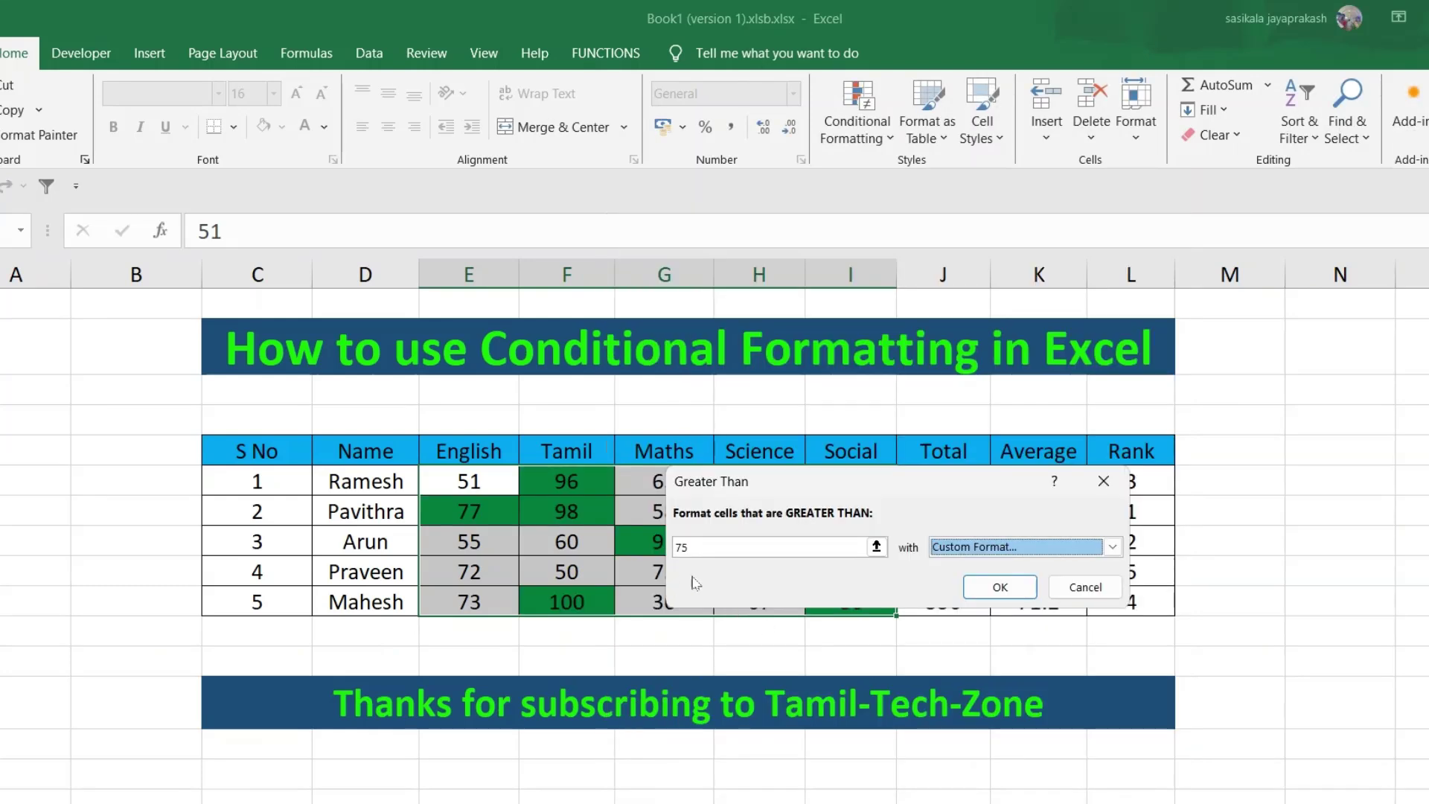
pyautogui.click(1000, 587)
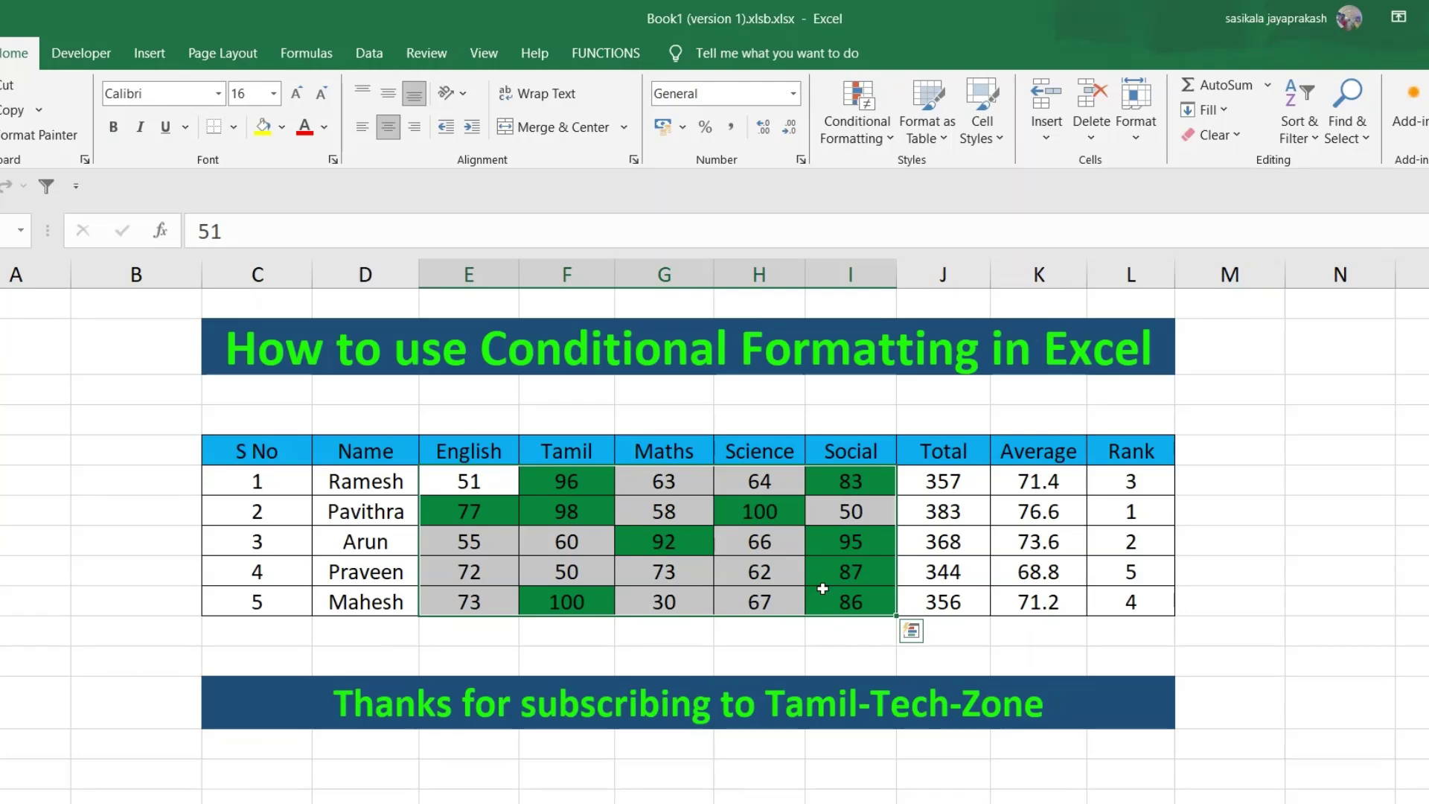
# Add a Less Than rule to the same marks that highlights values below 35 with a custom red fill
pyautogui.click(889, 140)
pyautogui.moveTo(923, 172)
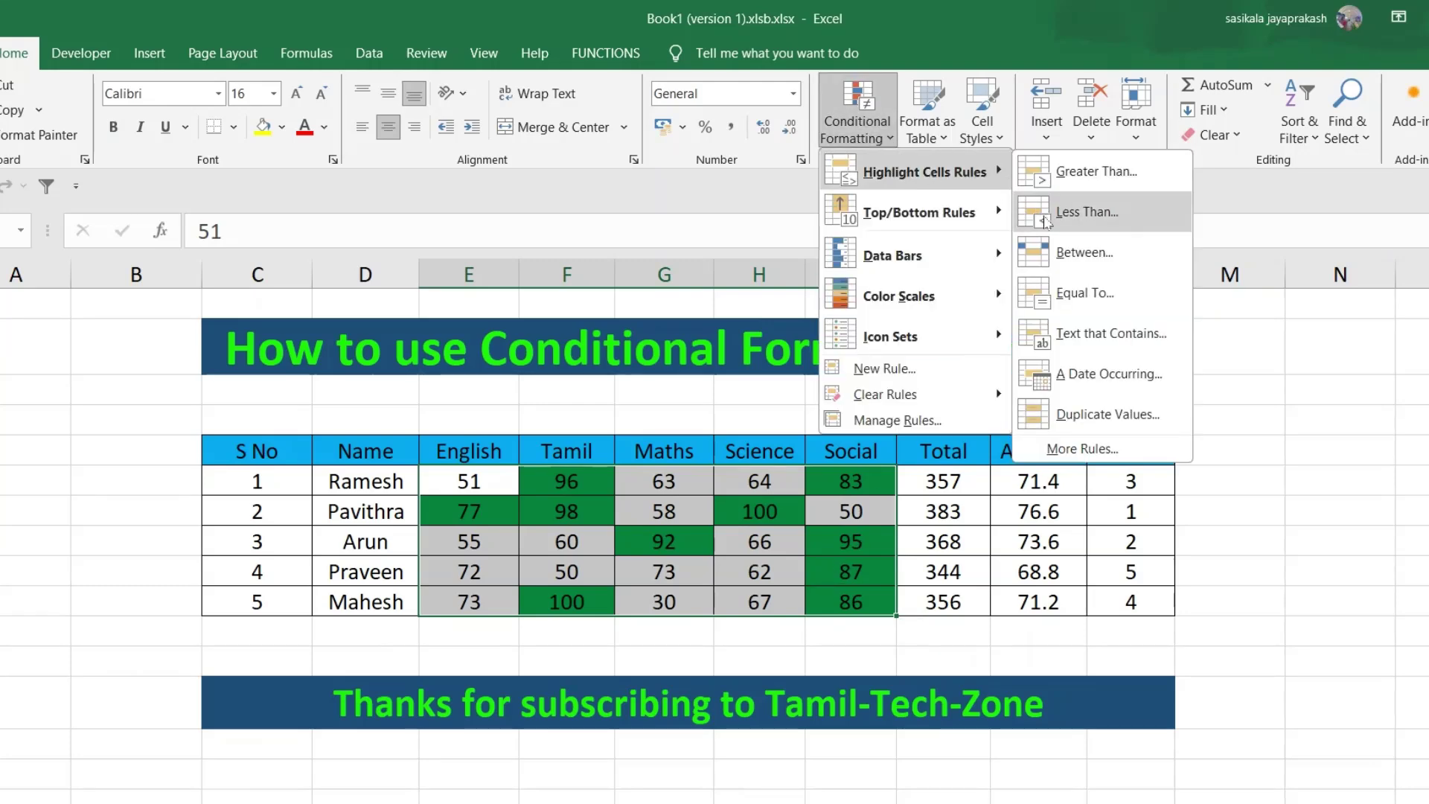
pyautogui.click(1069, 224)
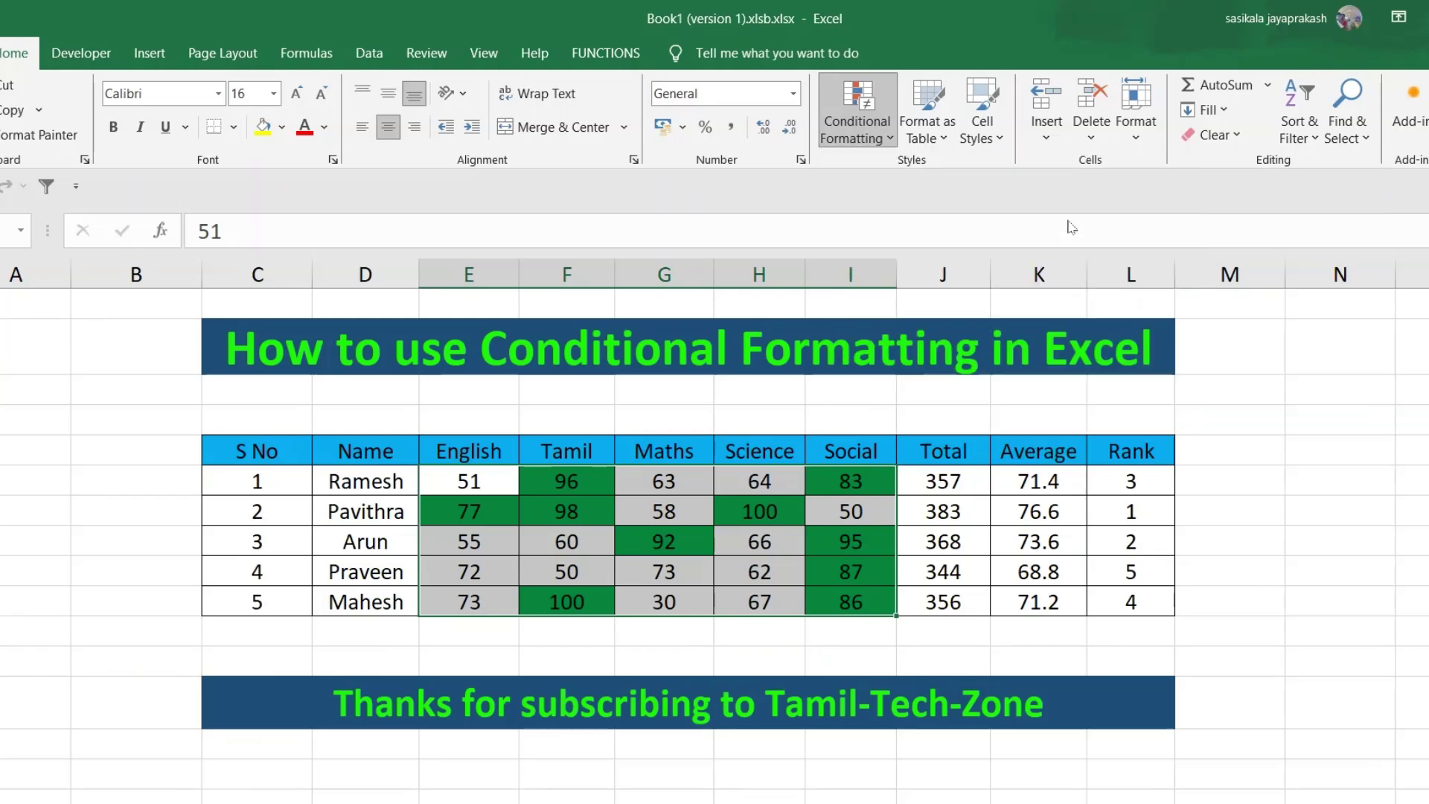
pyautogui.write('35')
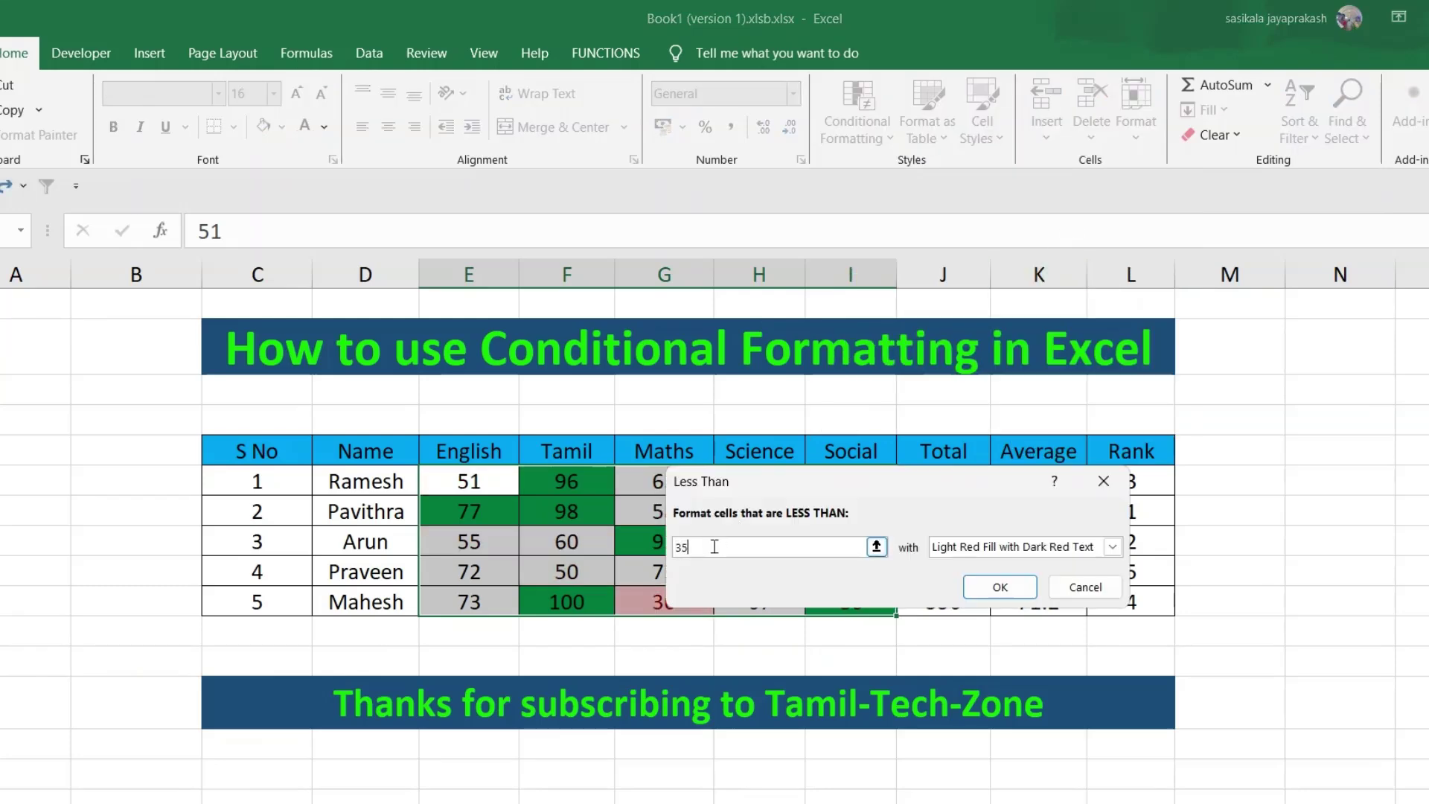
pyautogui.click(1035, 549)
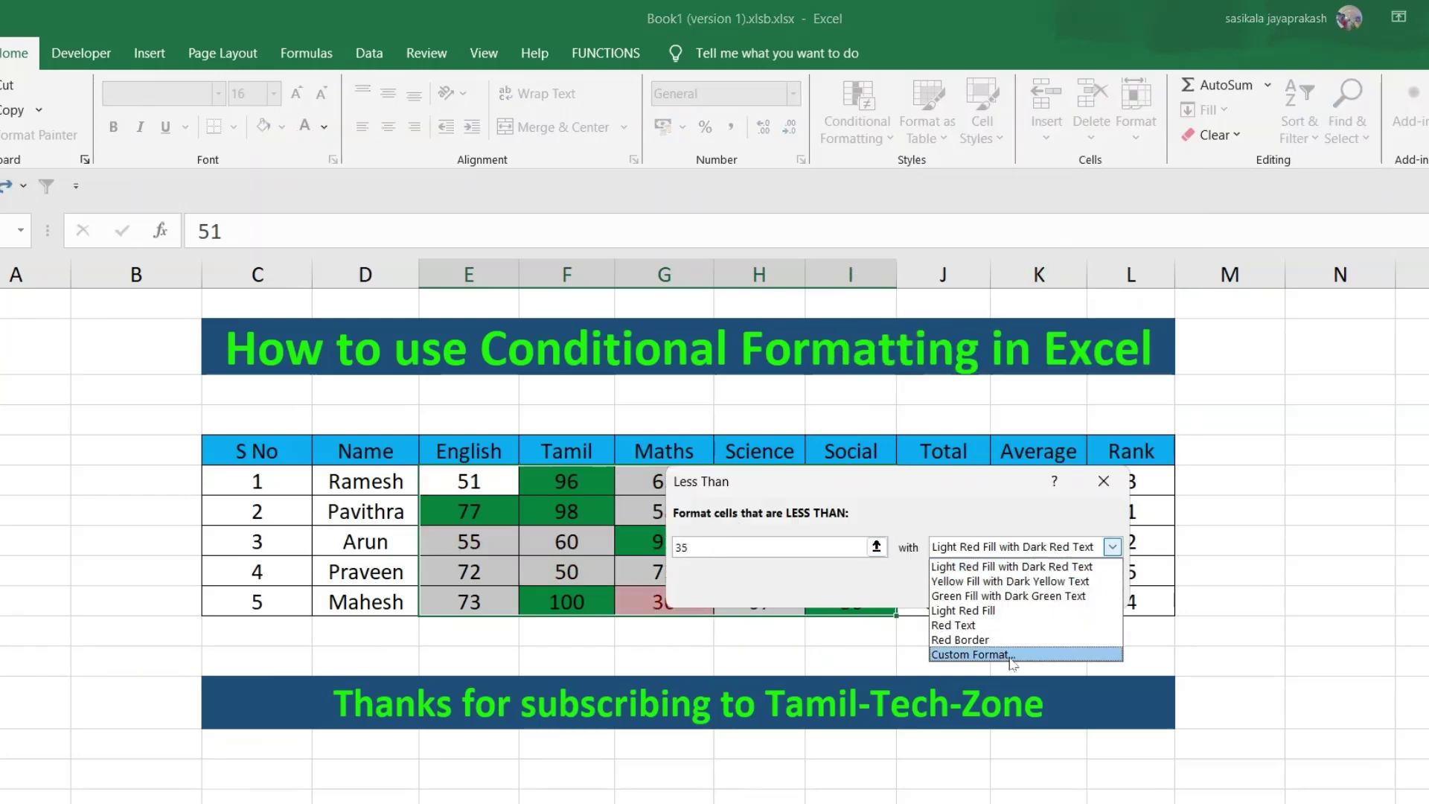
pyautogui.click(1013, 655)
pyautogui.click(666, 466)
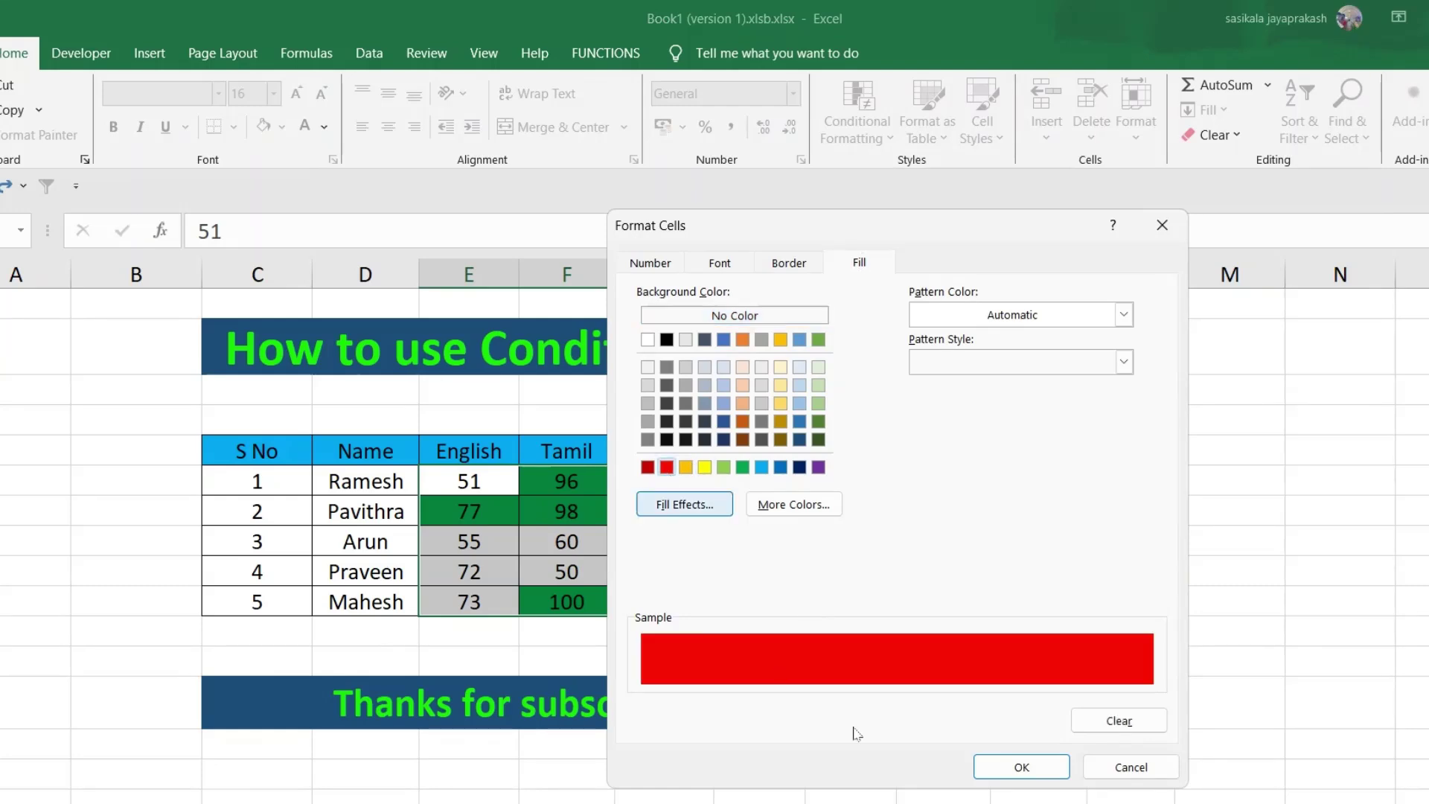
pyautogui.click(1021, 766)
pyautogui.click(999, 584)
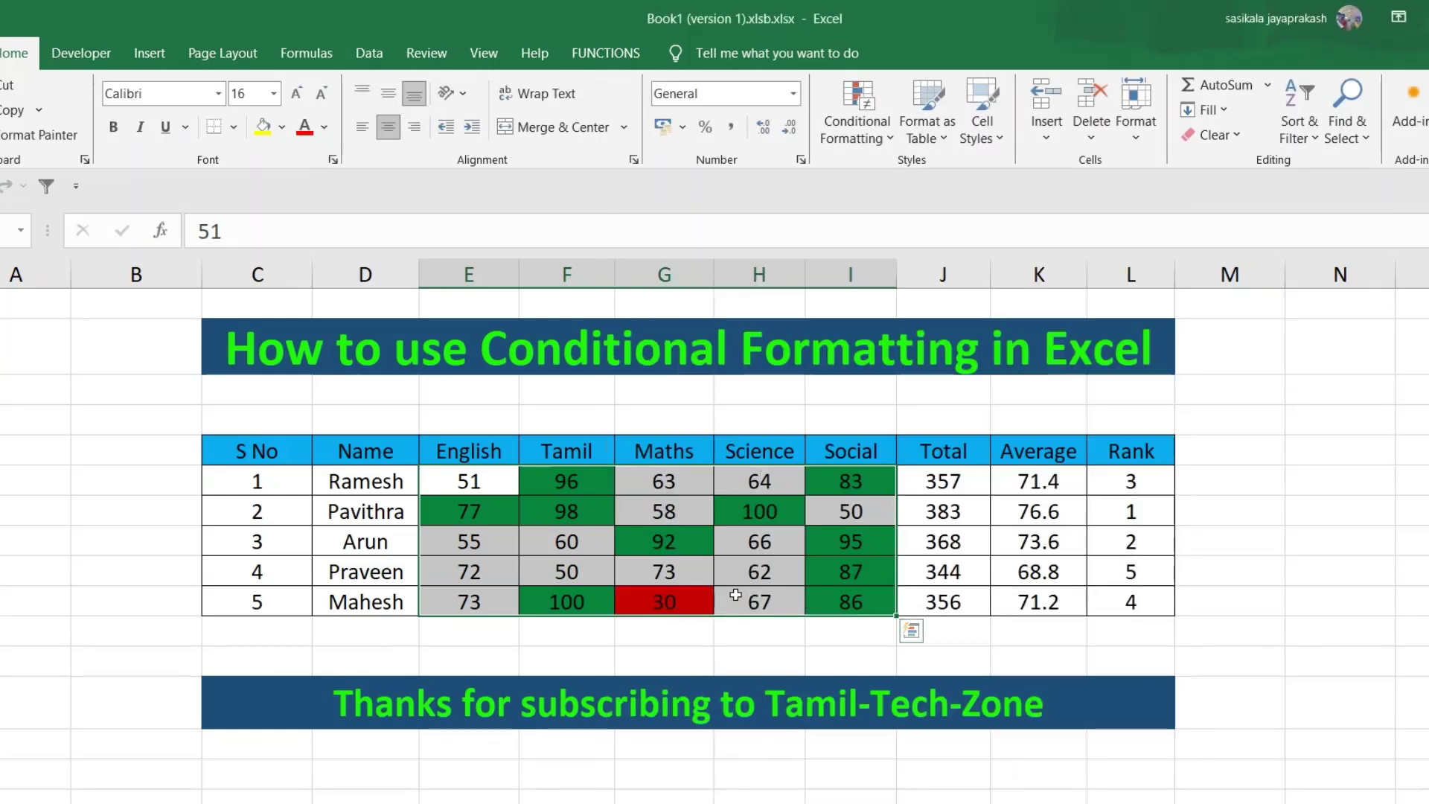
# Start a Between highlight rule on the same marks with limits of 35 and 75
pyautogui.click(866, 143)
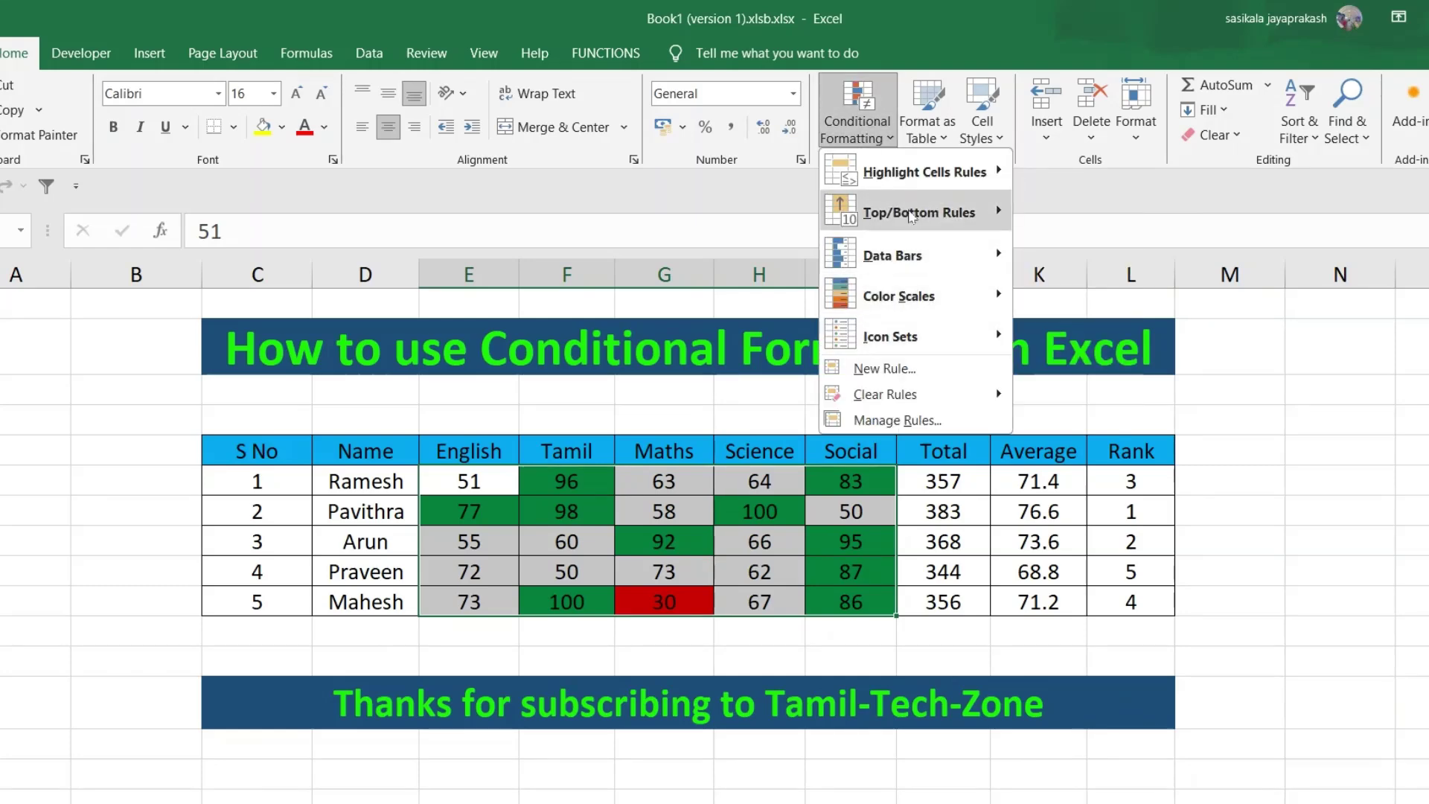
pyautogui.moveTo(906, 186)
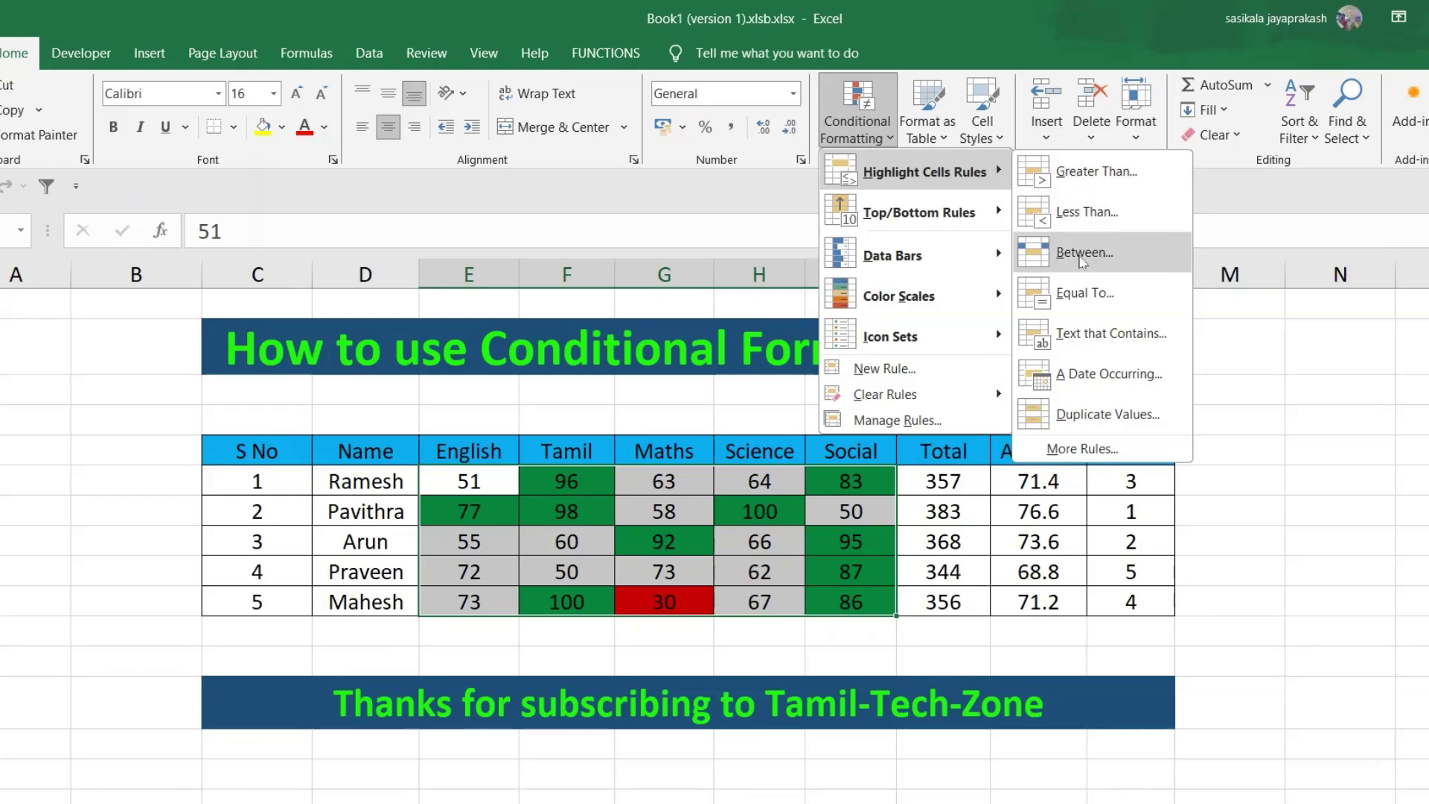
pyautogui.click(1083, 254)
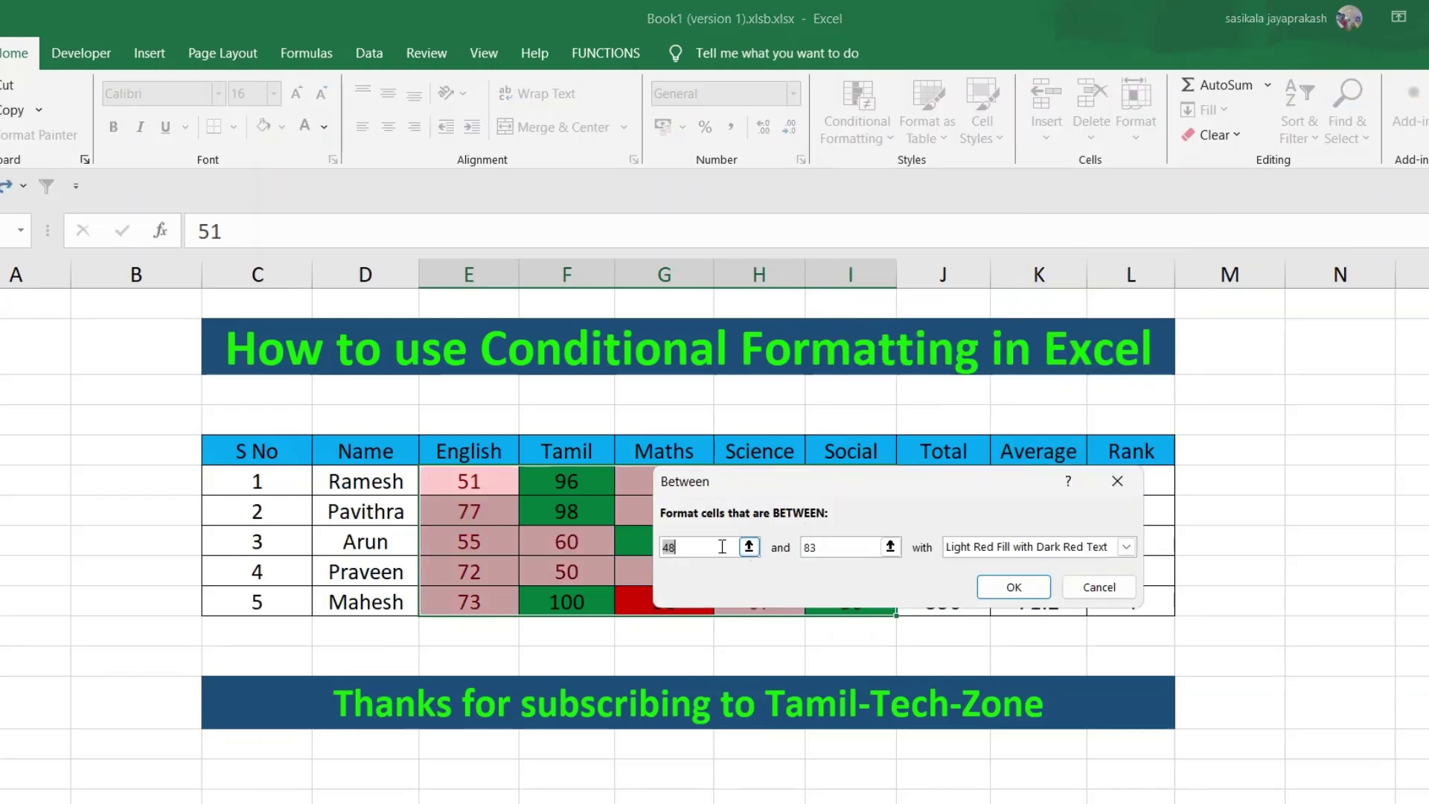
pyautogui.write('35')
pyautogui.doubleClick(814, 545)
pyautogui.write('75')
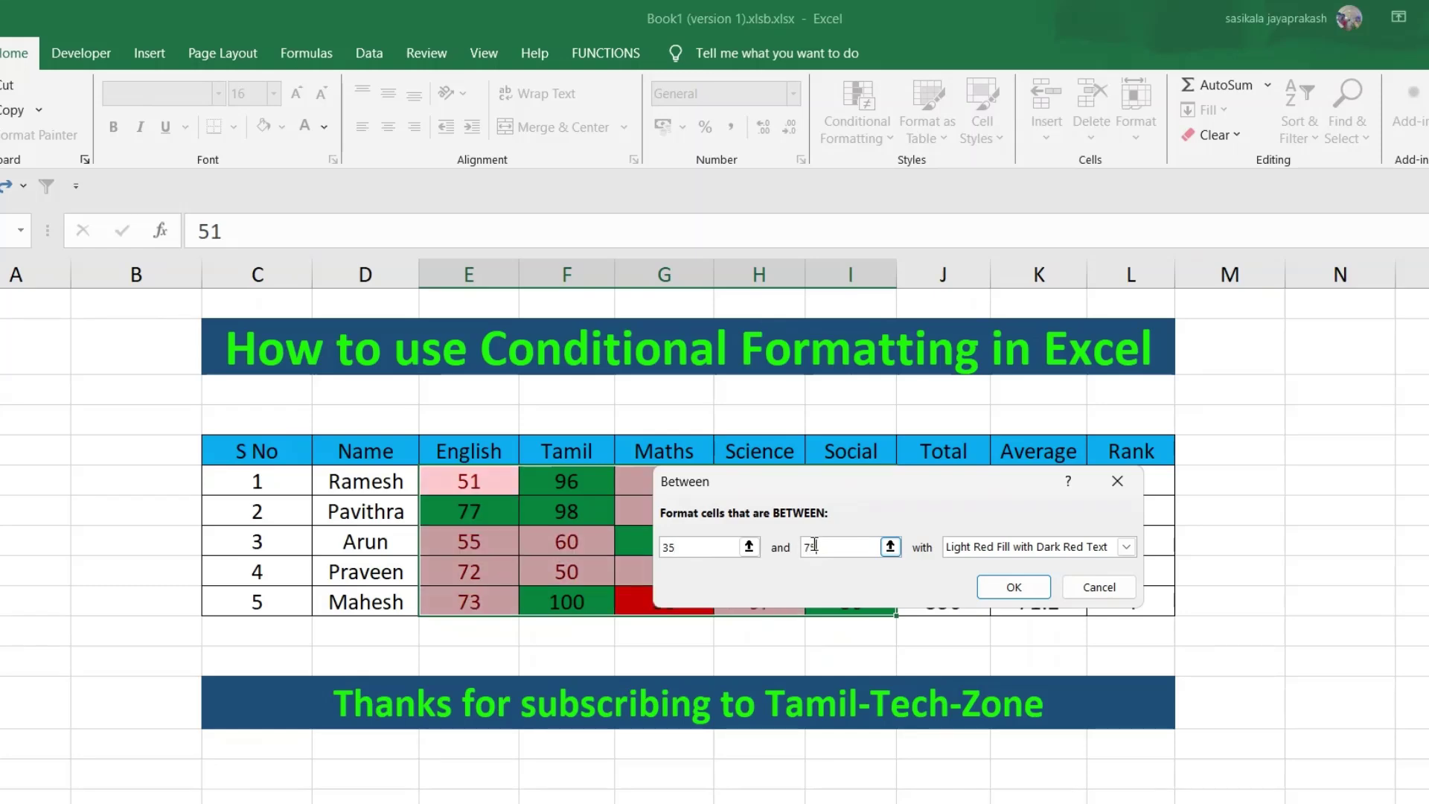
# Give the between rule a custom format with an orange-yellow fill and apply it
pyautogui.click(1126, 547)
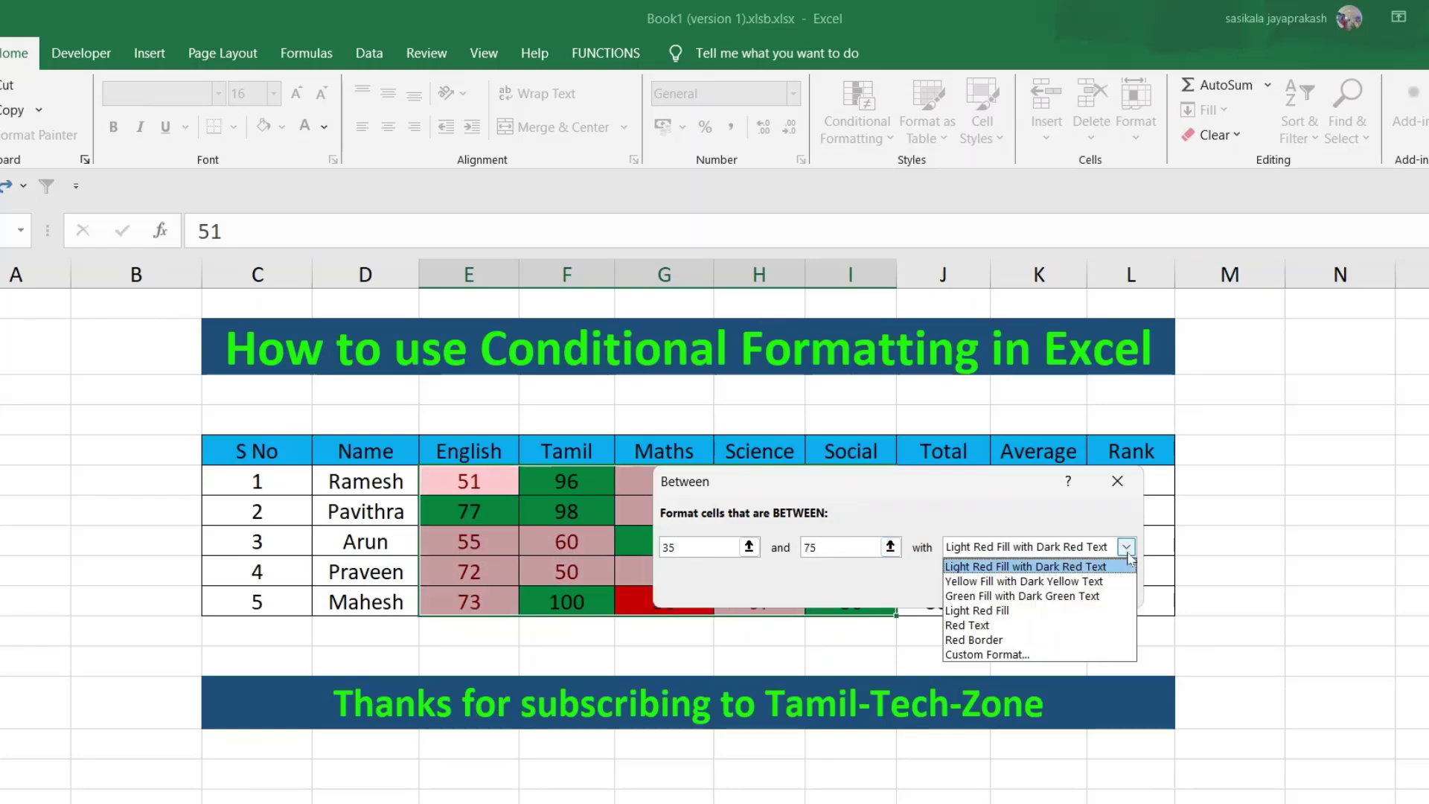
pyautogui.click(1001, 655)
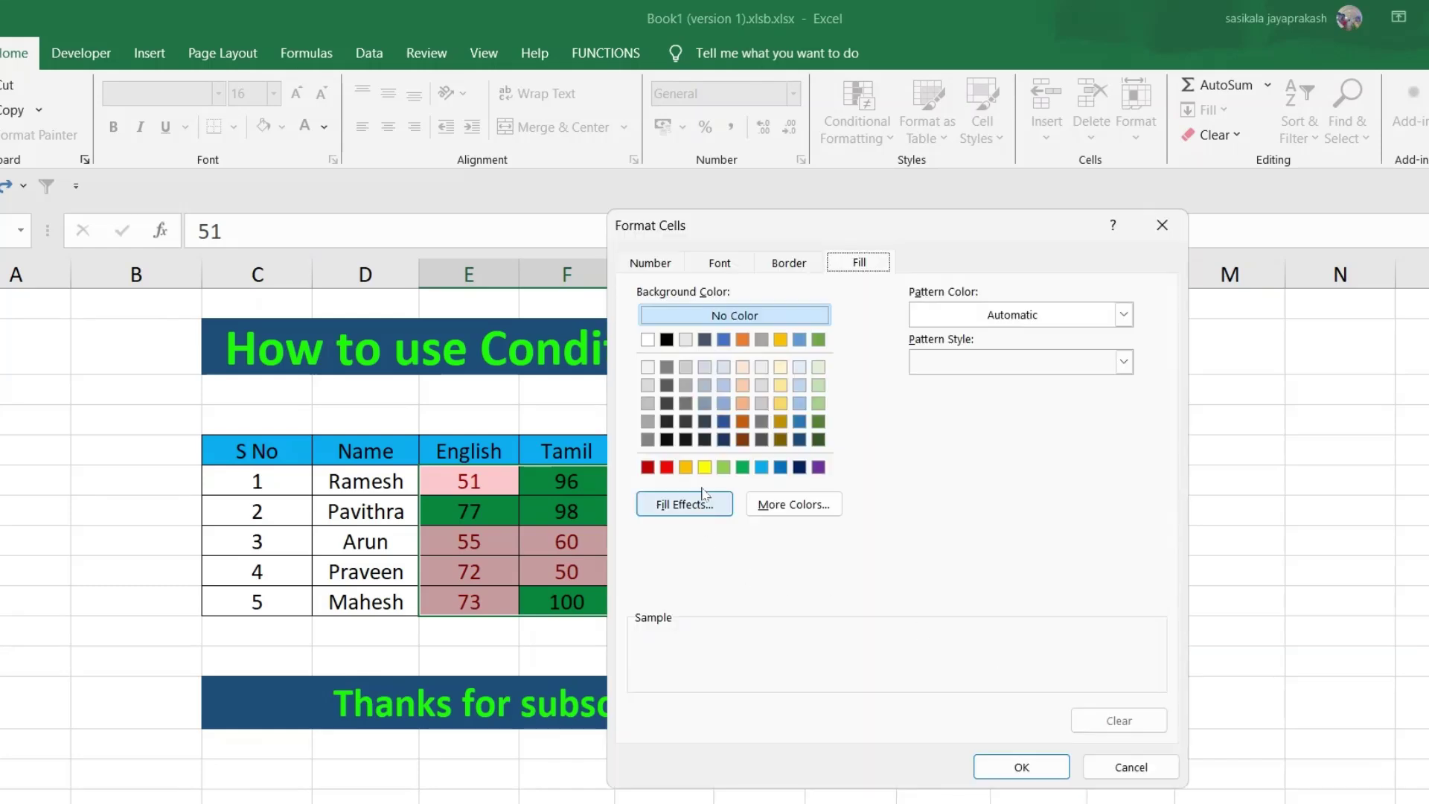
pyautogui.click(686, 468)
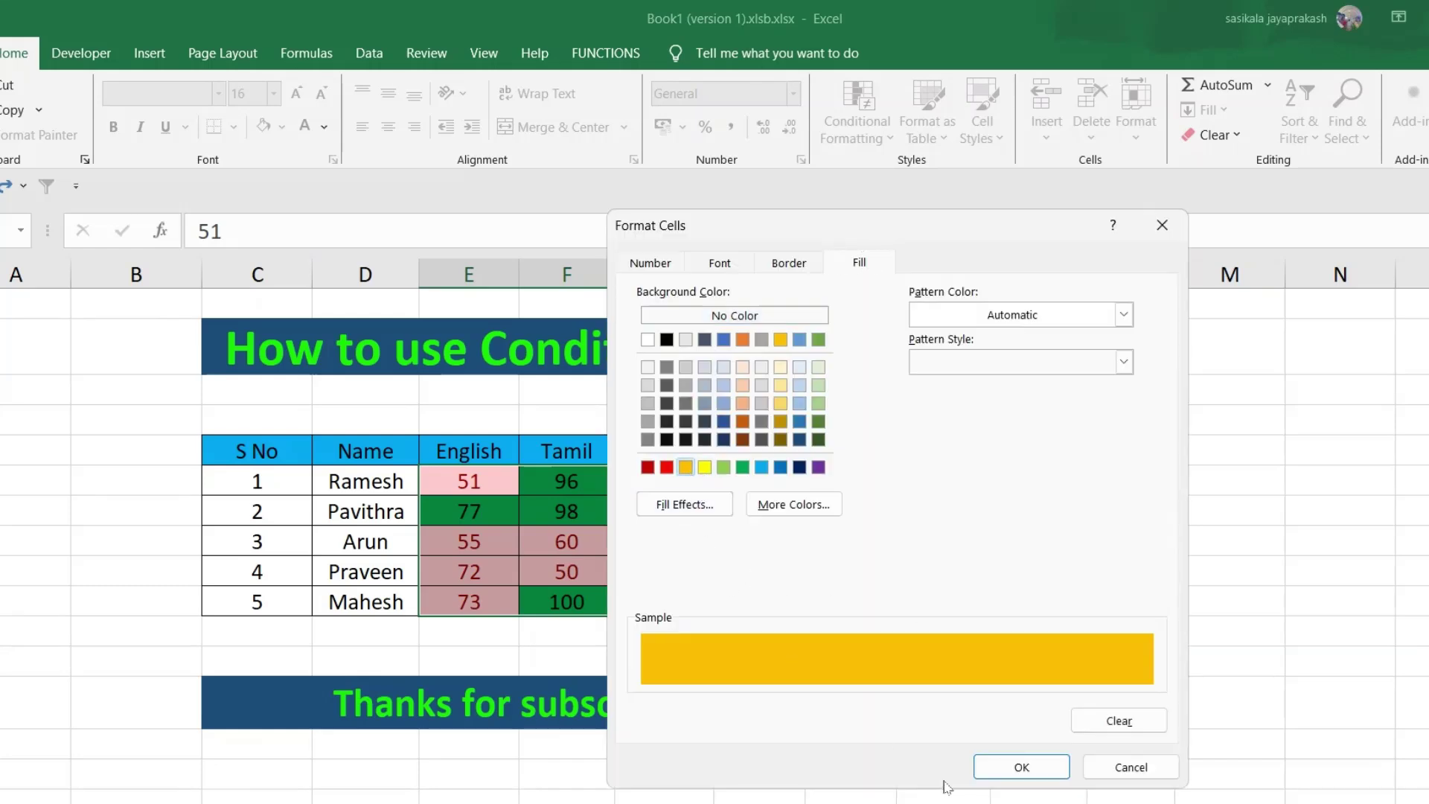
pyautogui.click(1017, 767)
pyautogui.click(1013, 587)
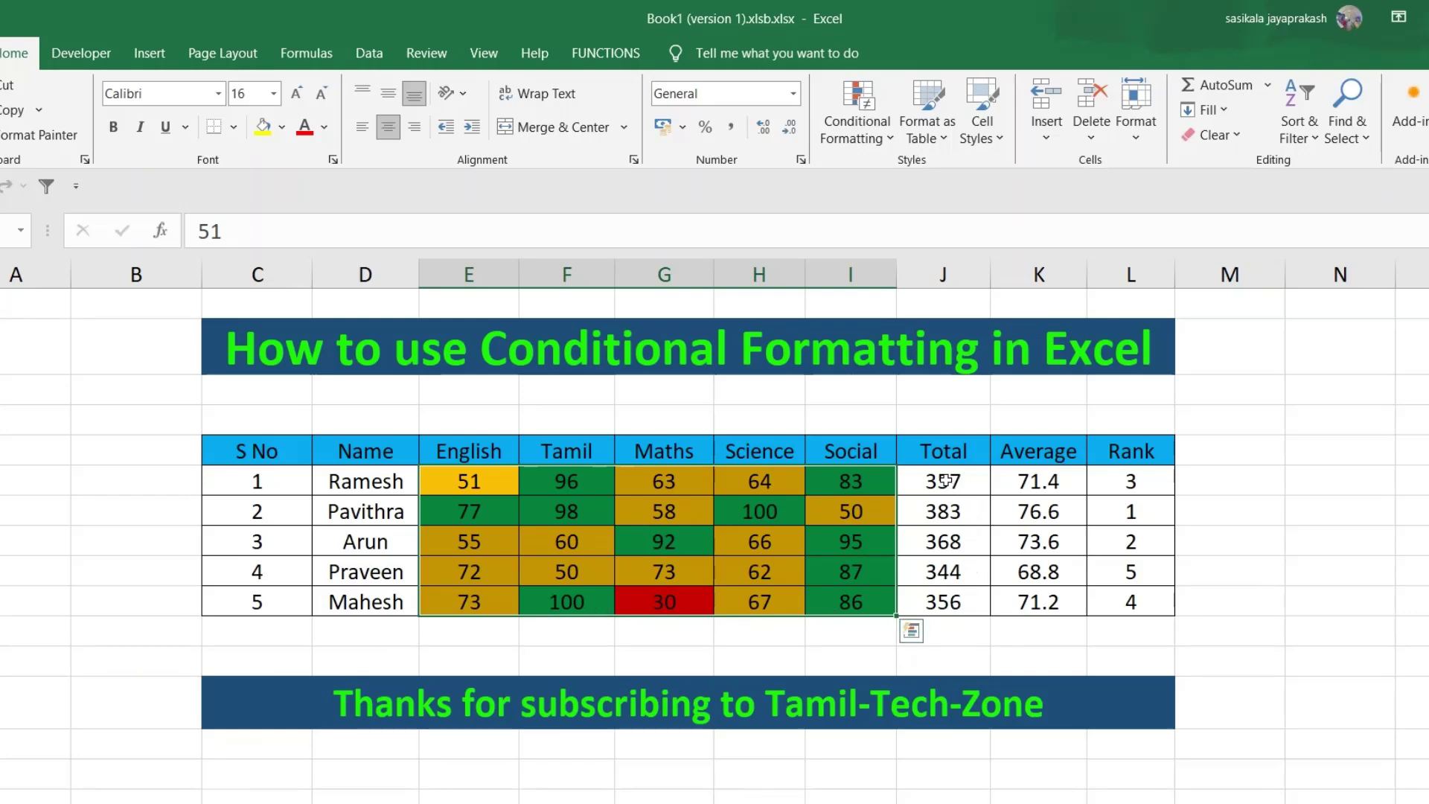
# Apply gradient-fill green data bars to the five values in the Total column
pyautogui.moveTo(945, 480); pyautogui.dragTo(942, 604)
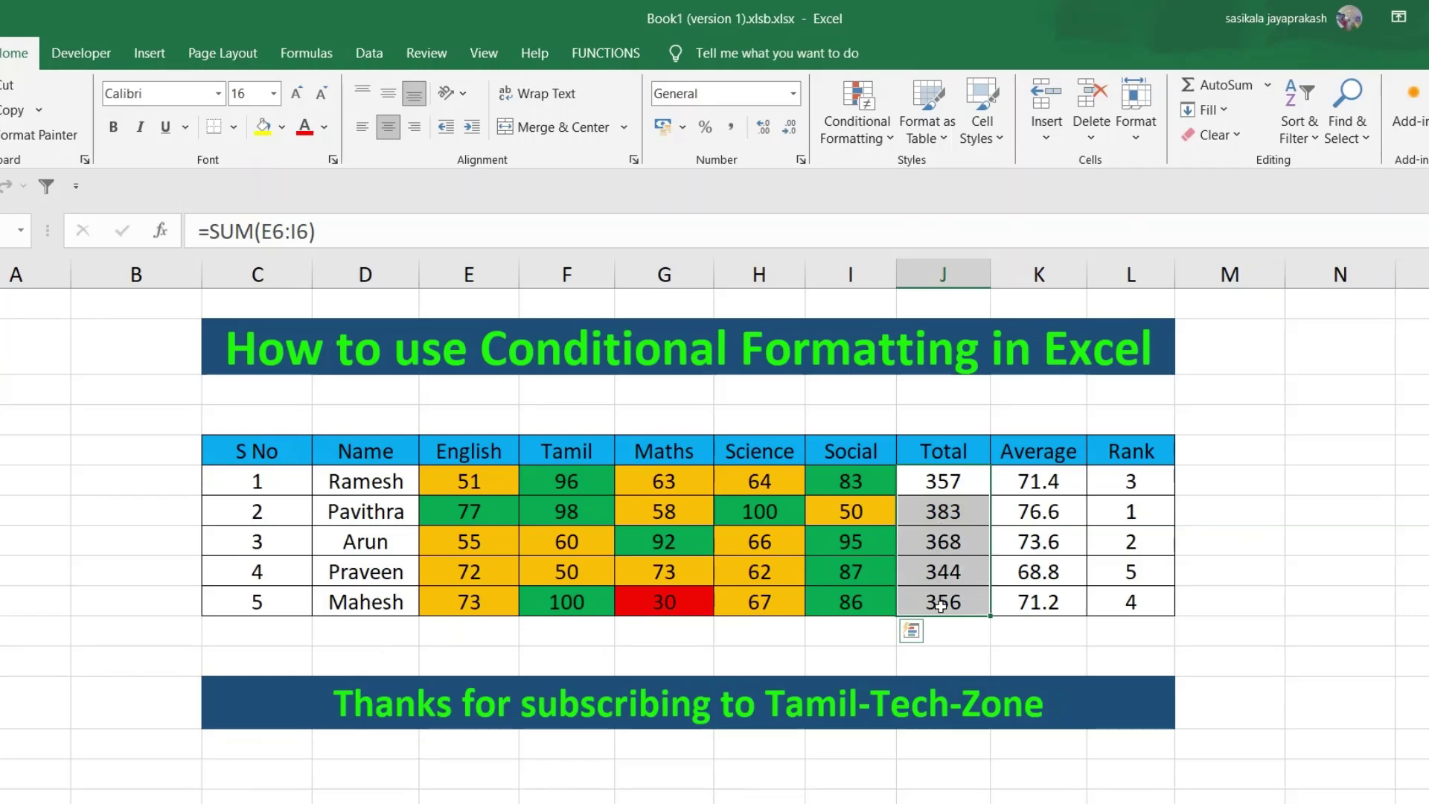
pyautogui.click(866, 140)
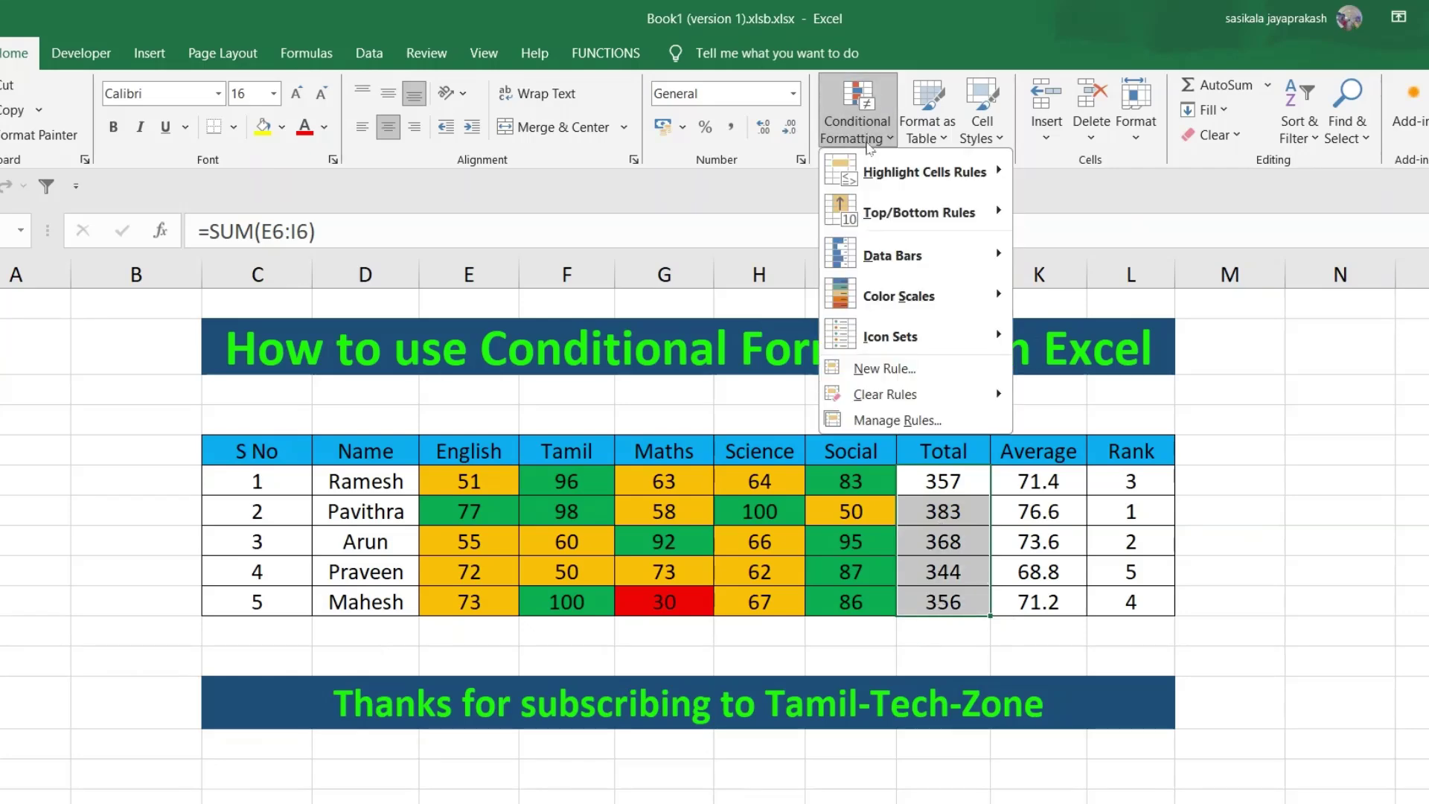
pyautogui.moveTo(902, 260)
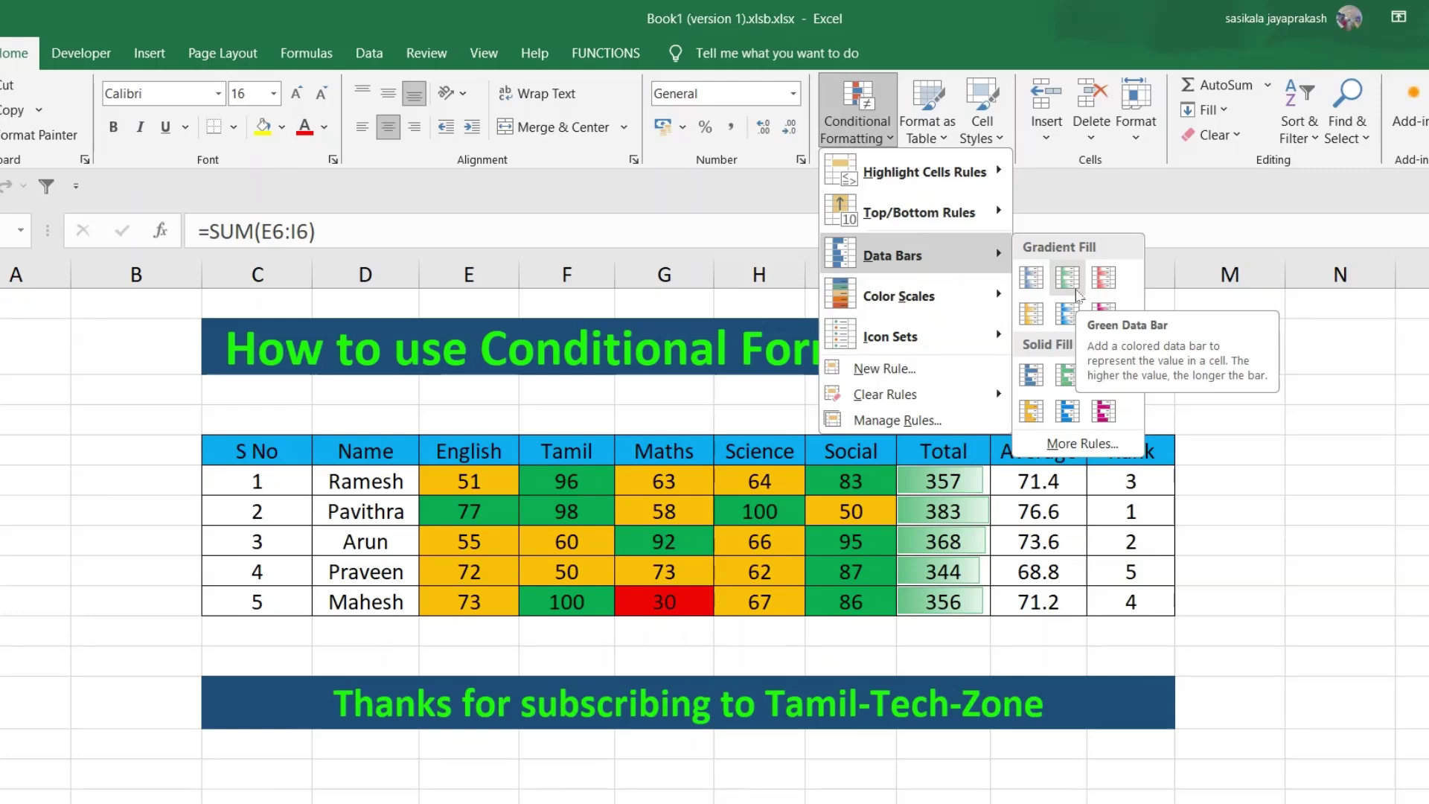
pyautogui.click(1077, 293)
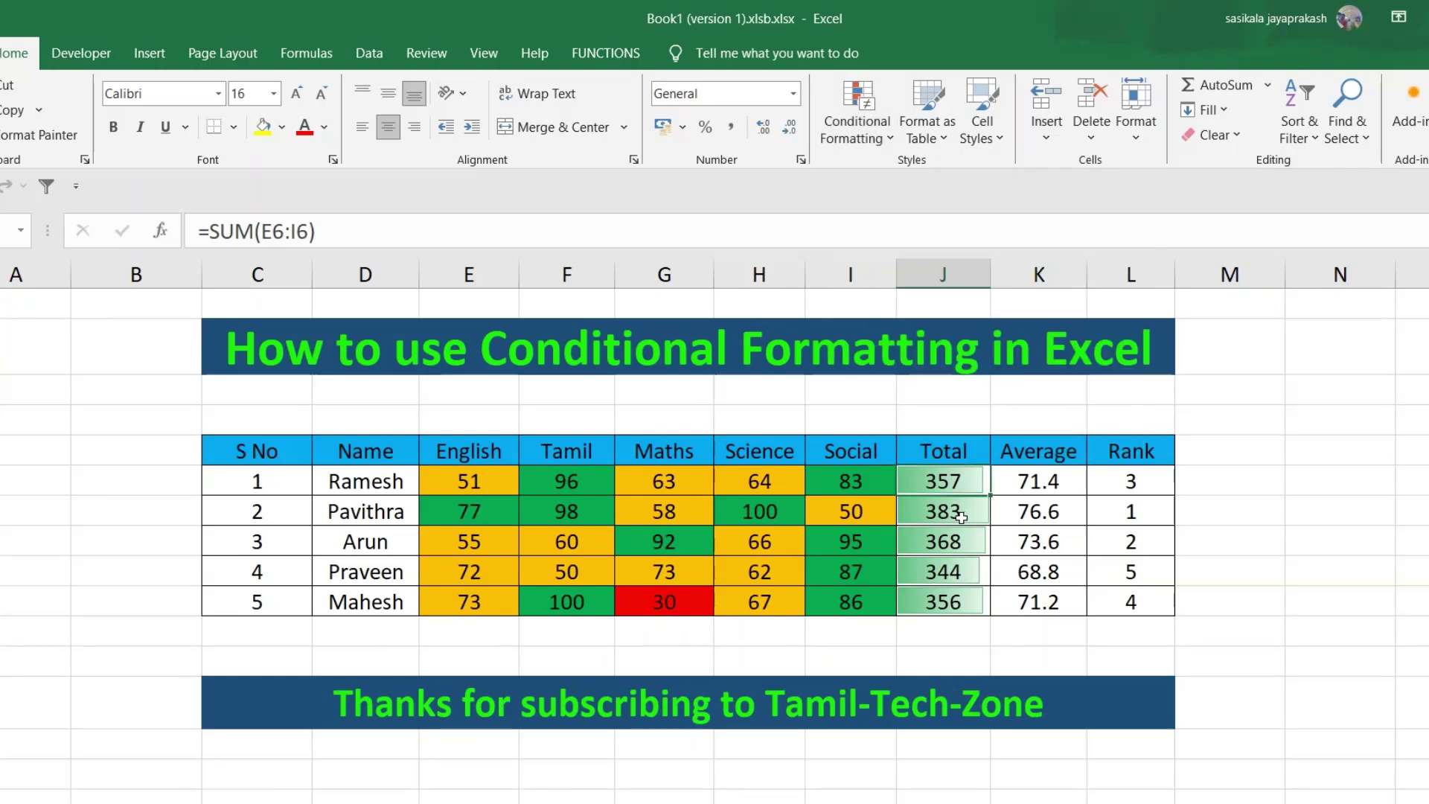
# Change the English mark in the row with S No 5 to 0
pyautogui.click(957, 519)
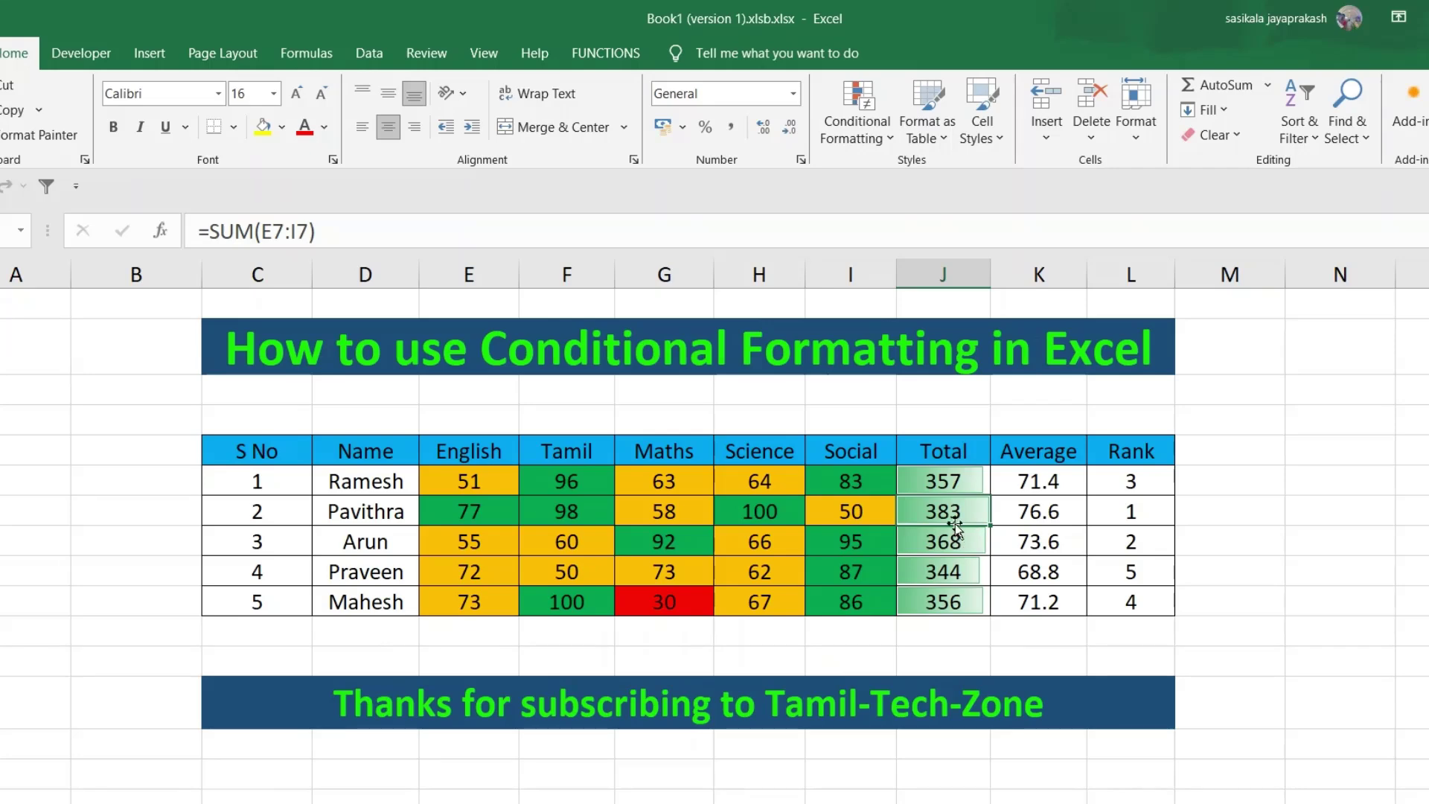
pyautogui.click(961, 609)
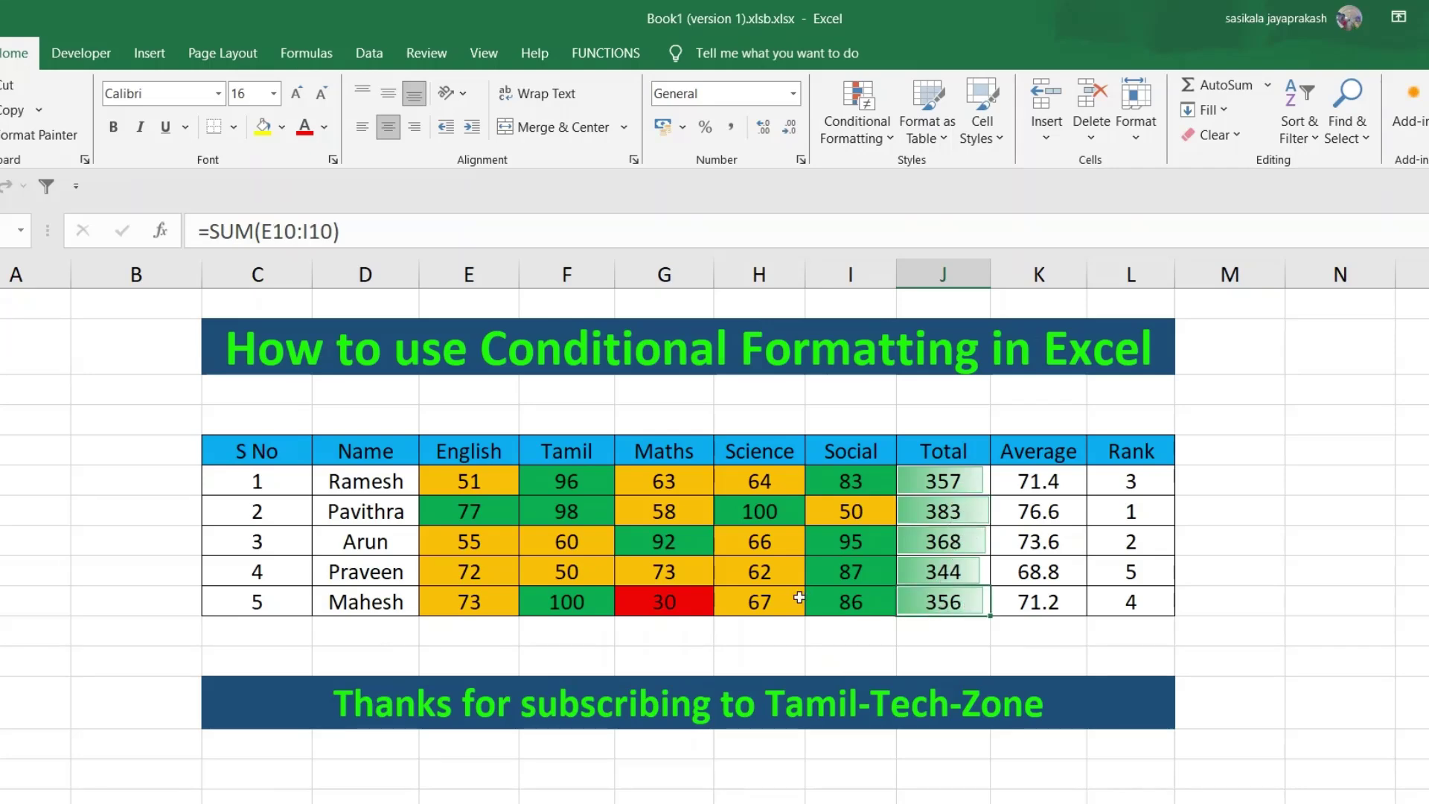
pyautogui.click(473, 602)
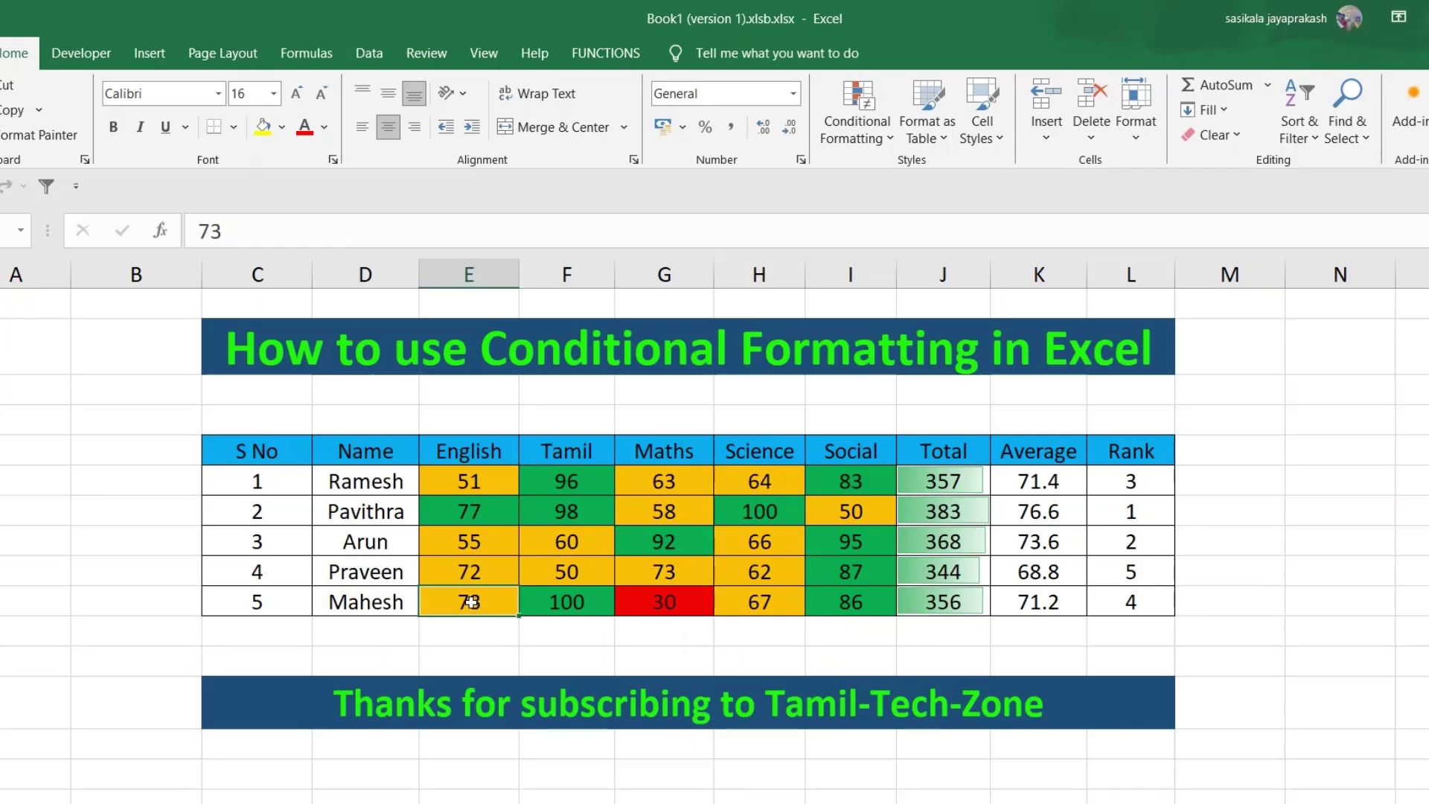
pyautogui.write('0')
pyautogui.click(556, 640)
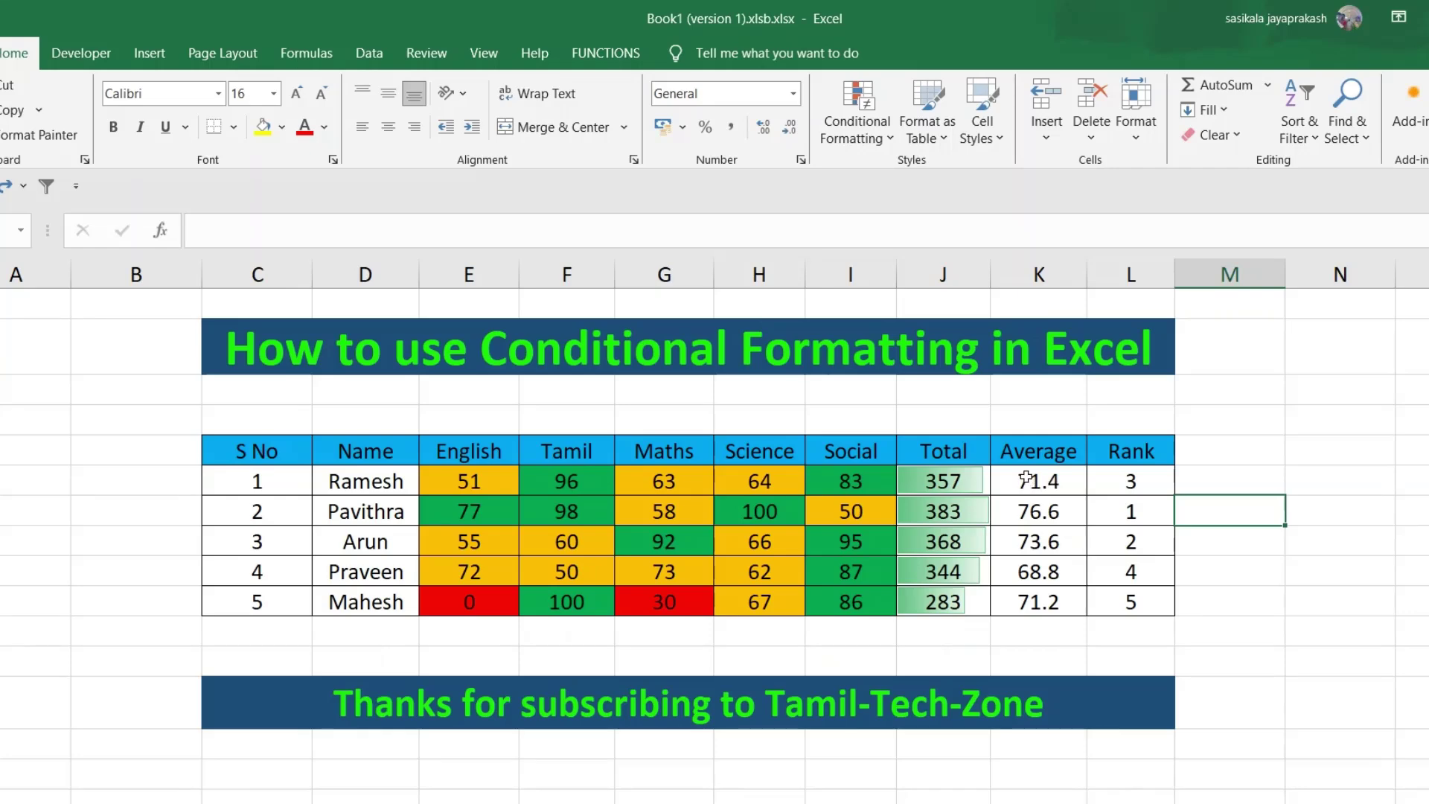
# Apply the Green - Yellow - Red color scale to the five values in the Average column
pyautogui.moveTo(1026, 479); pyautogui.dragTo(1028, 609)
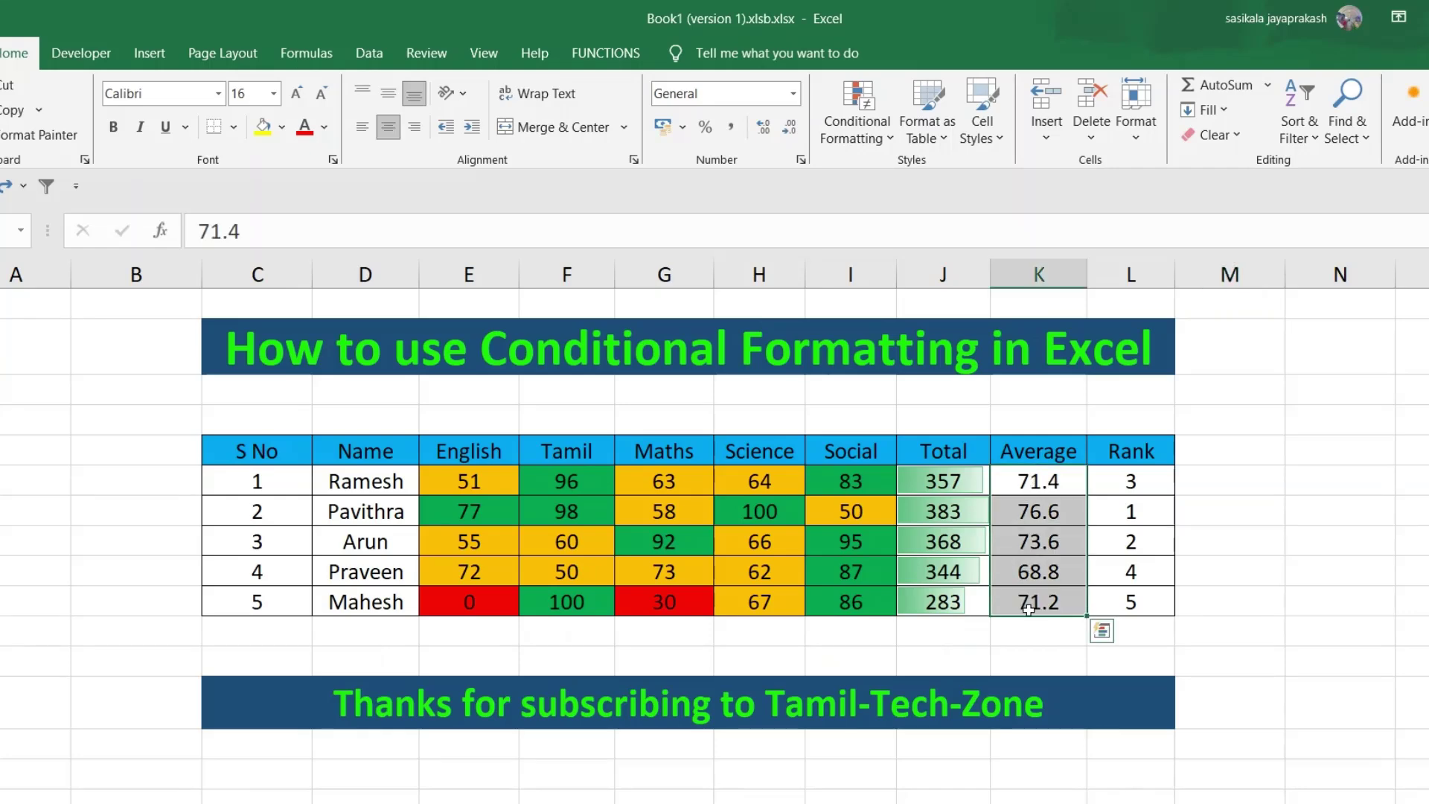
pyautogui.click(879, 143)
pyautogui.moveTo(915, 298)
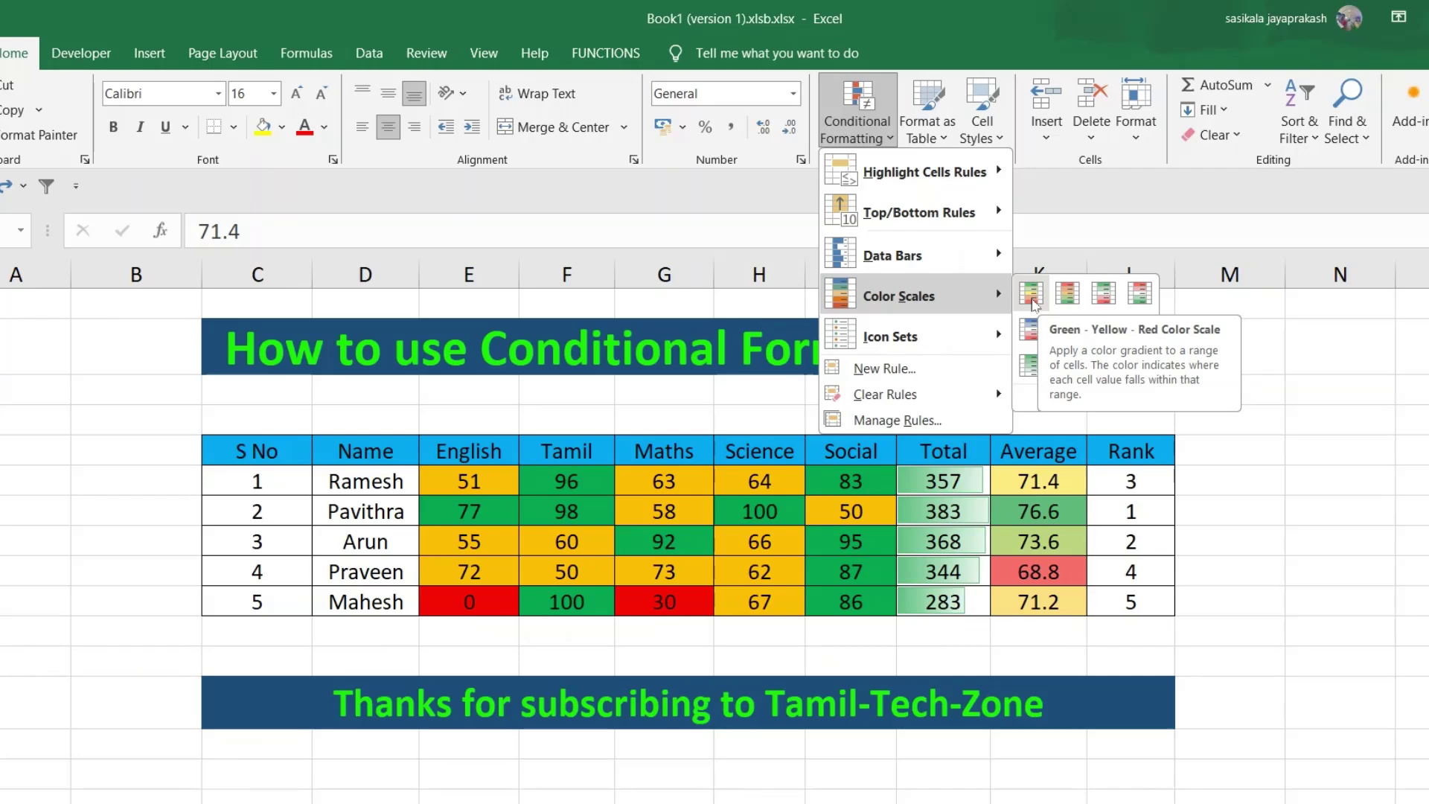
pyautogui.click(1033, 305)
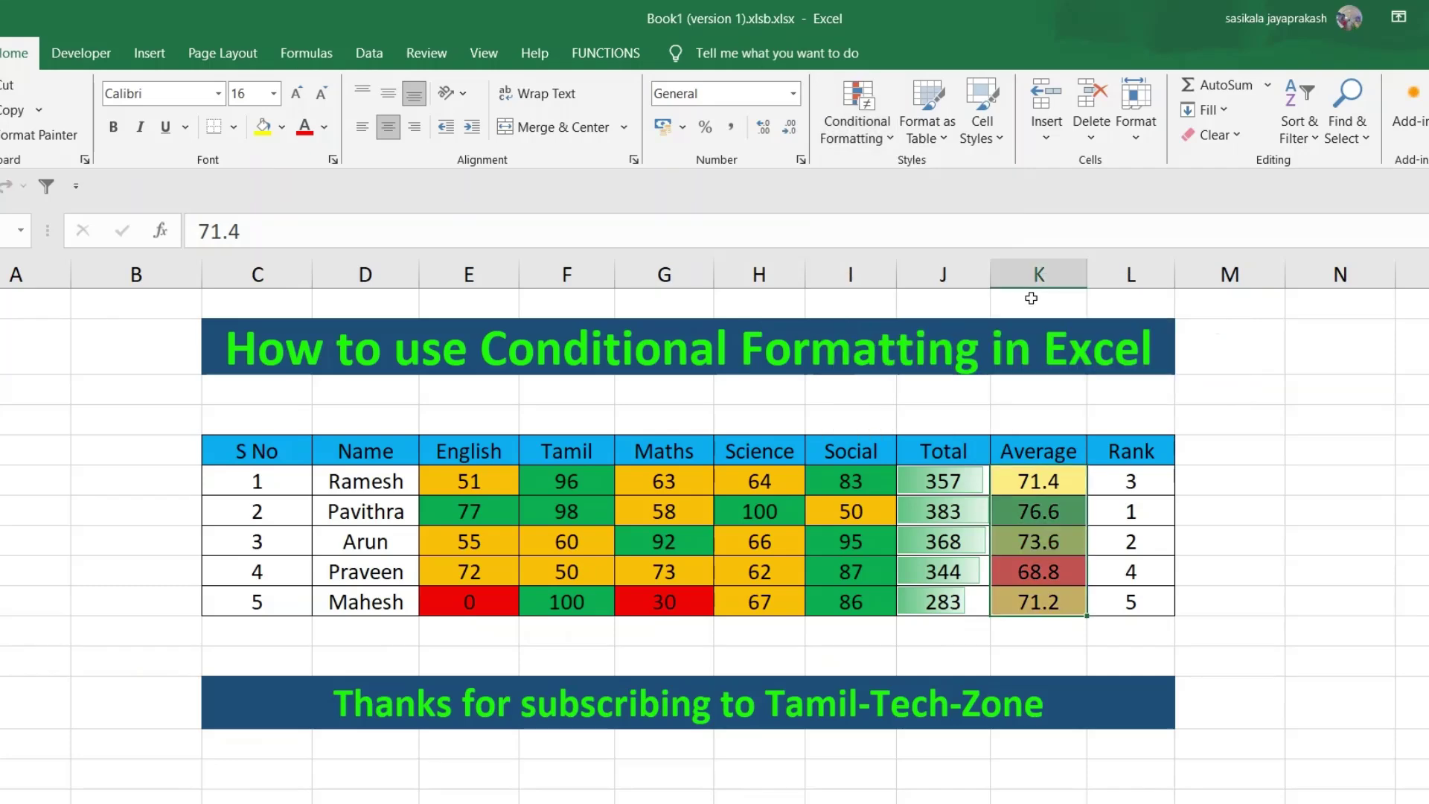
# Apply the 3 Arrows (Colored) icon set to the five values in the Rank column
pyautogui.click(1024, 521)
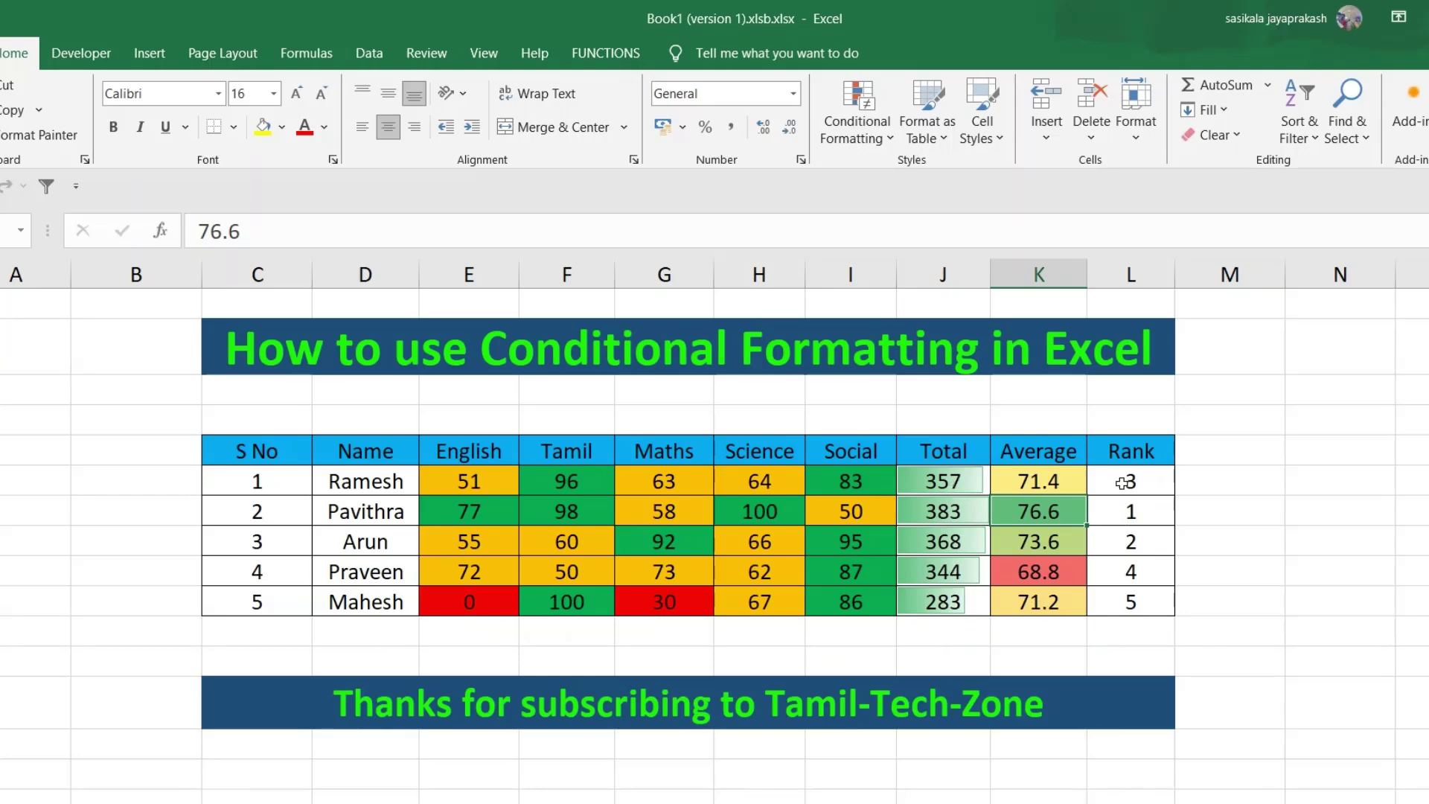
pyautogui.moveTo(1125, 481); pyautogui.dragTo(1114, 599)
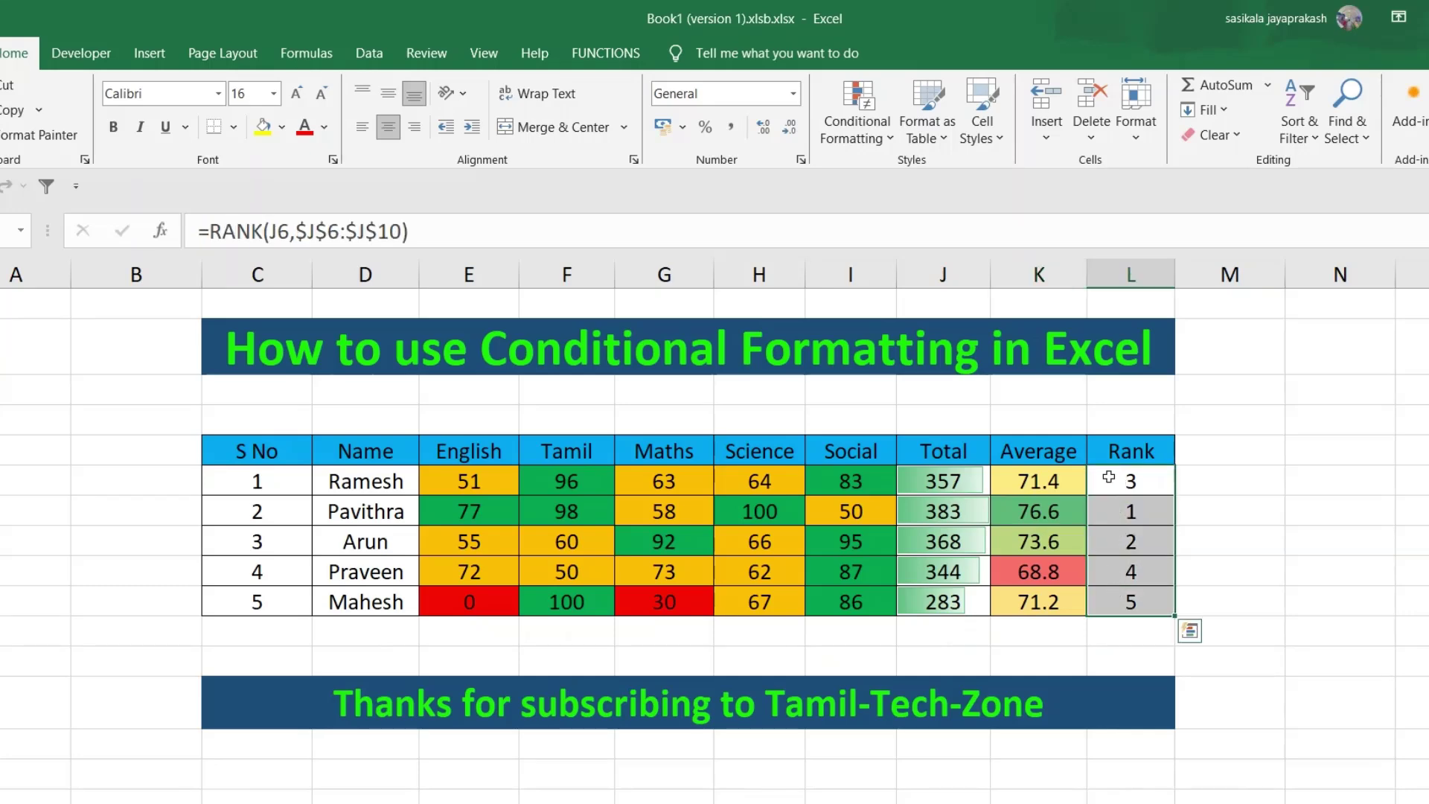
pyautogui.click(866, 141)
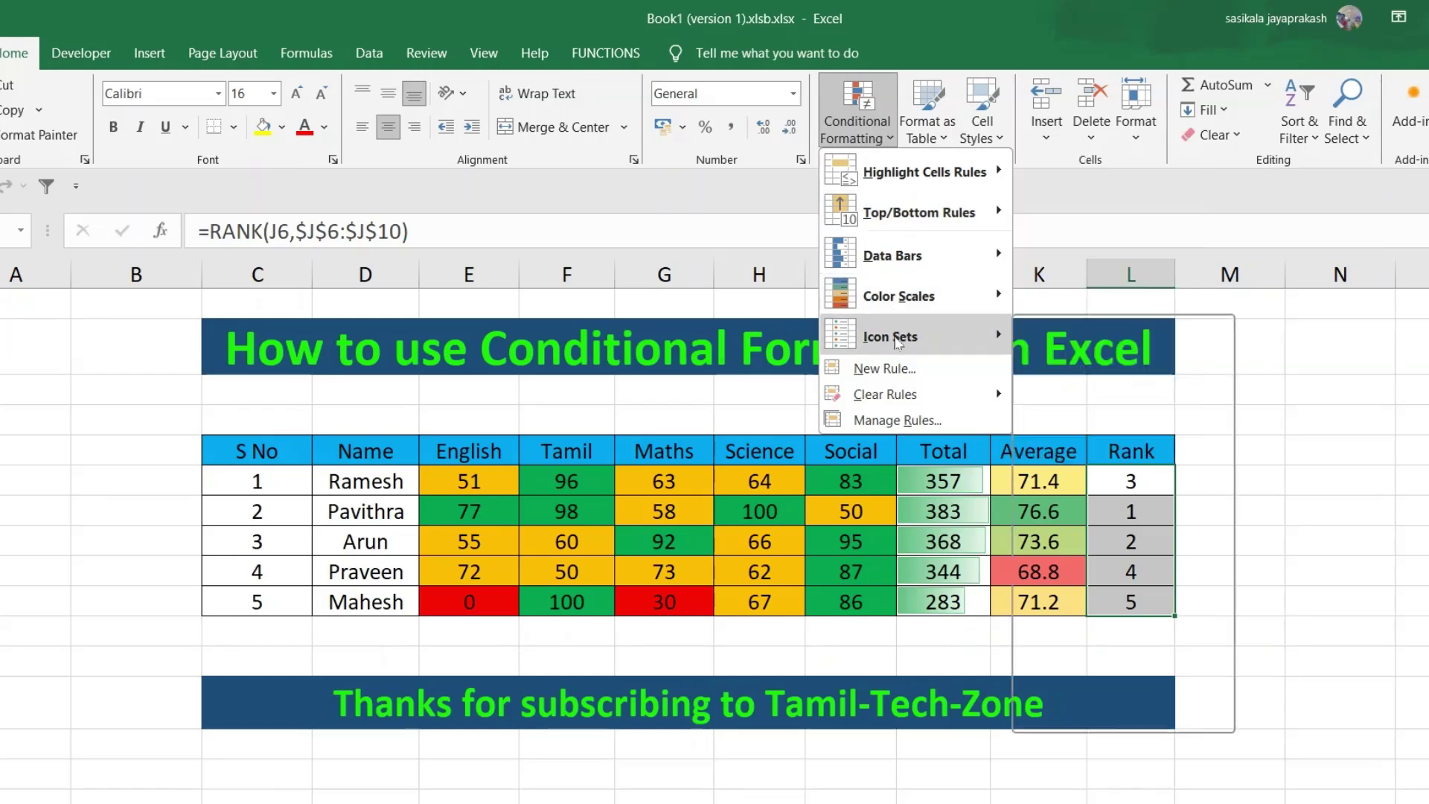
pyautogui.moveTo(909, 341)
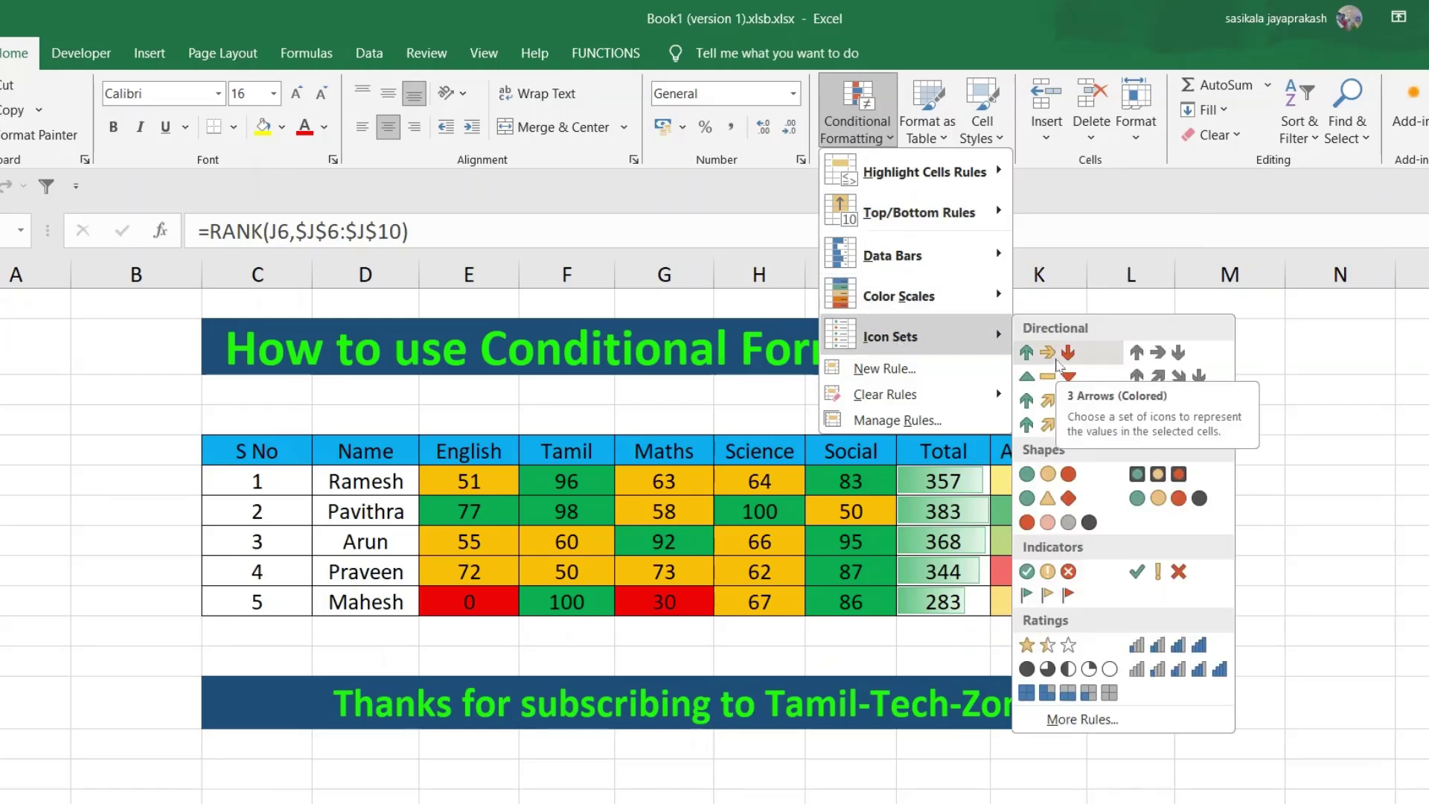
pyautogui.click(1058, 365)
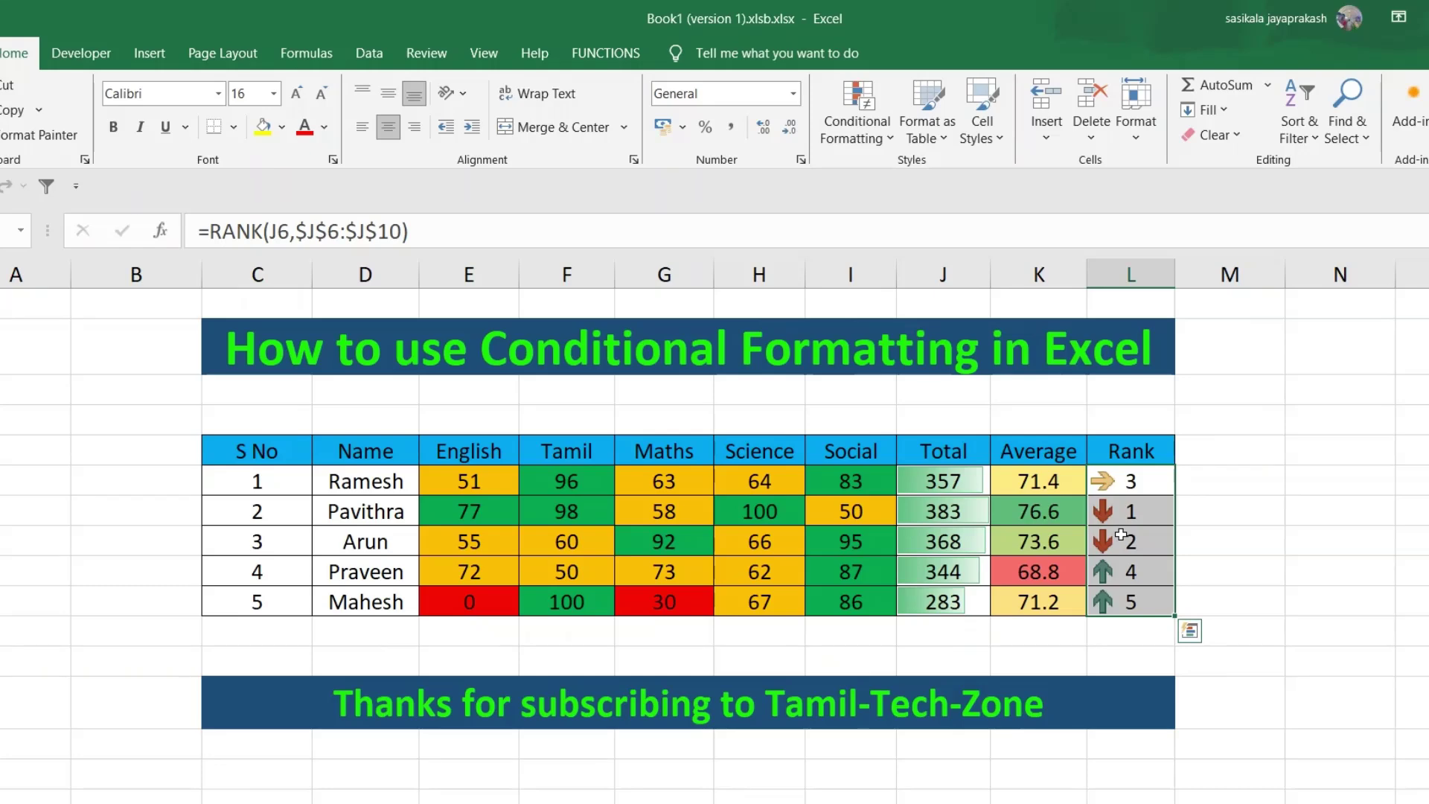
# Clear the conditional formatting rules from the five values in the Total column
pyautogui.click(925, 478)
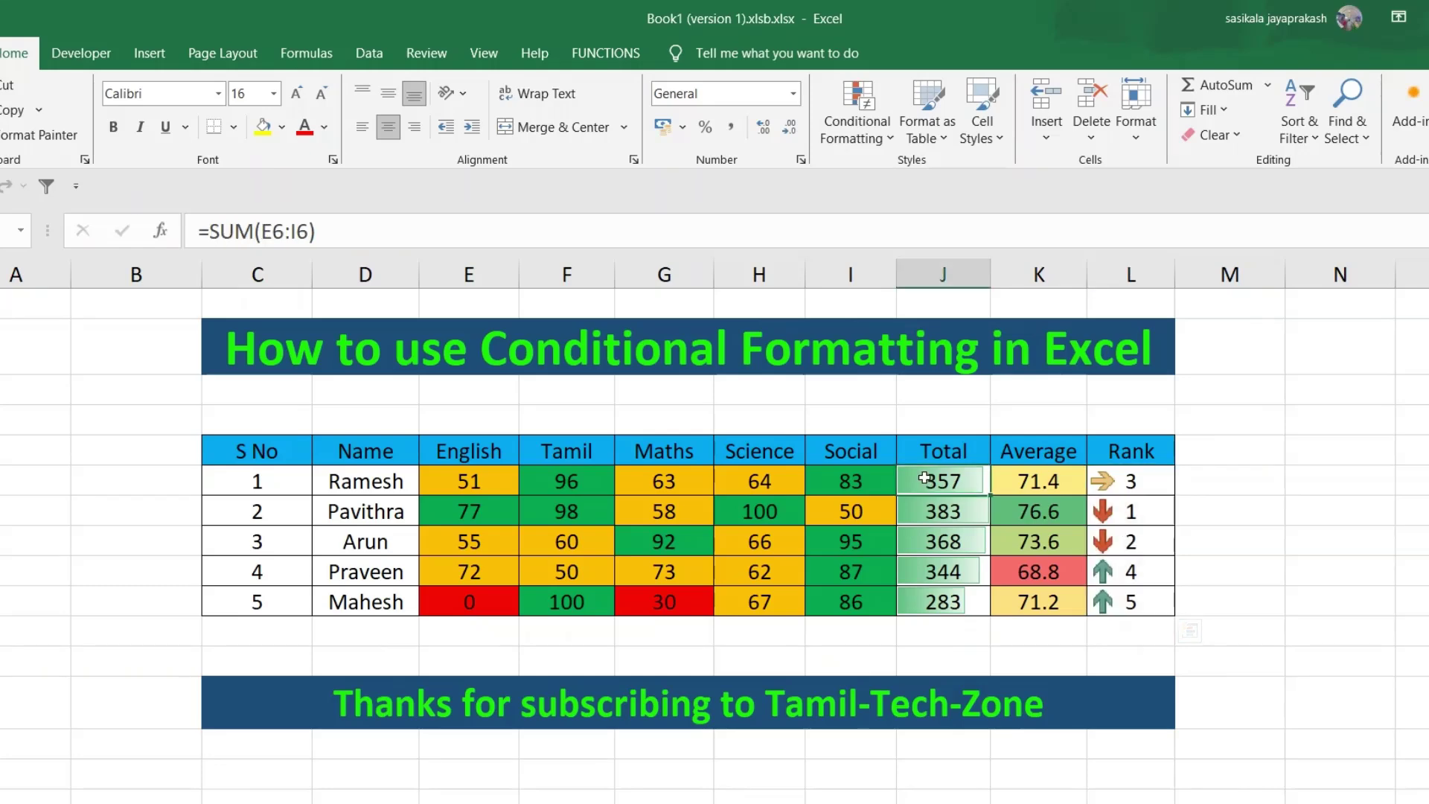
pyautogui.moveTo(924, 477); pyautogui.dragTo(940, 599)
pyautogui.click(881, 136)
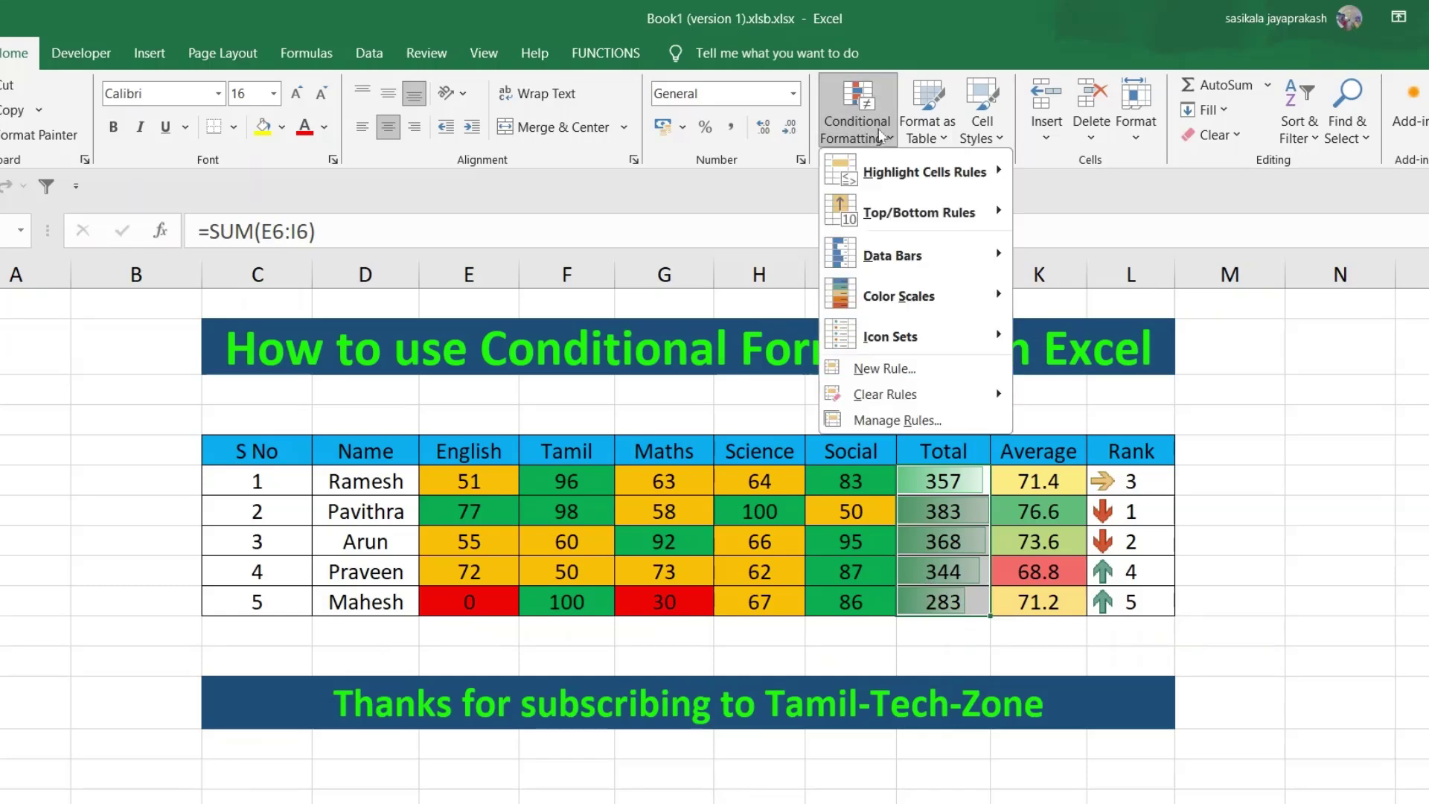
pyautogui.moveTo(893, 394)
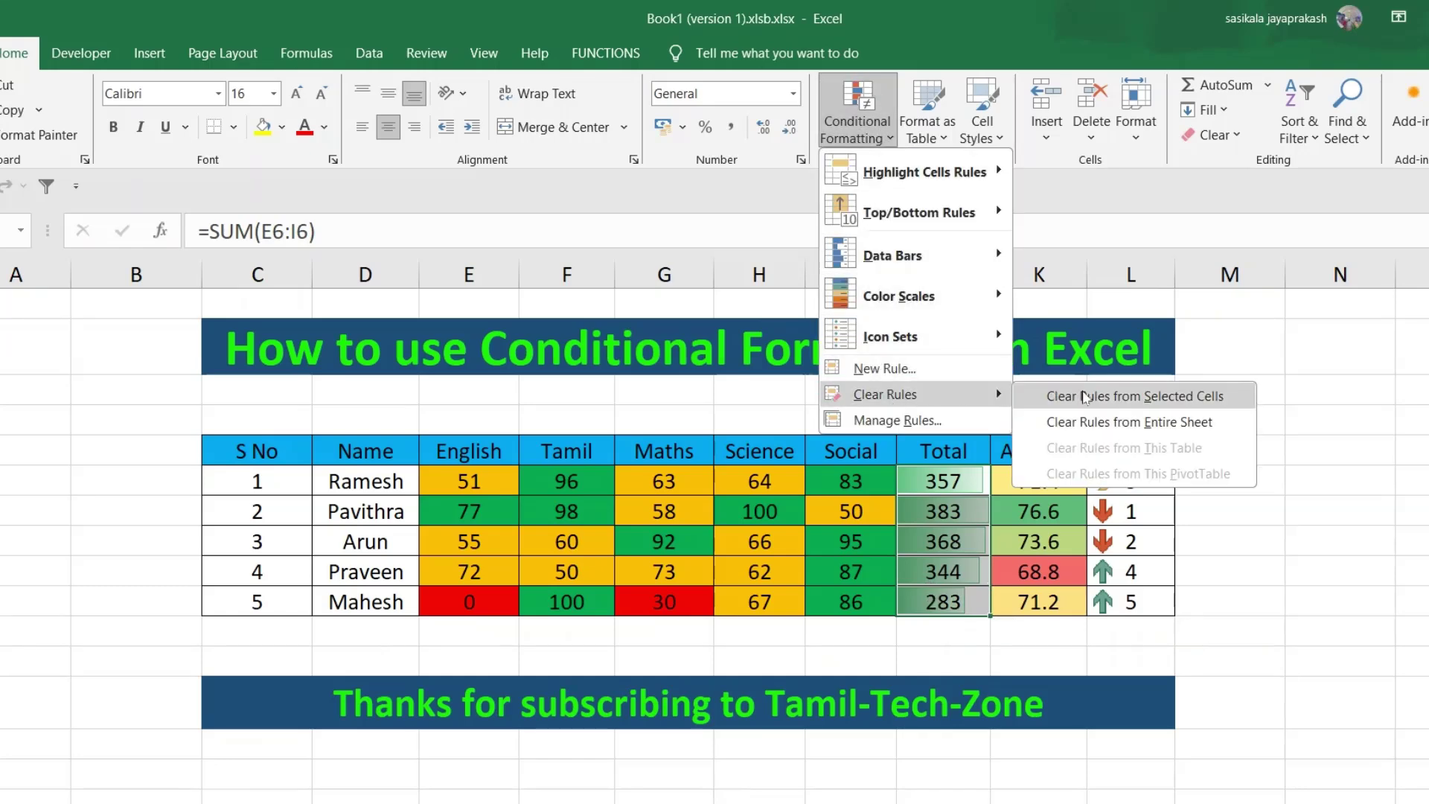
pyautogui.click(1135, 403)
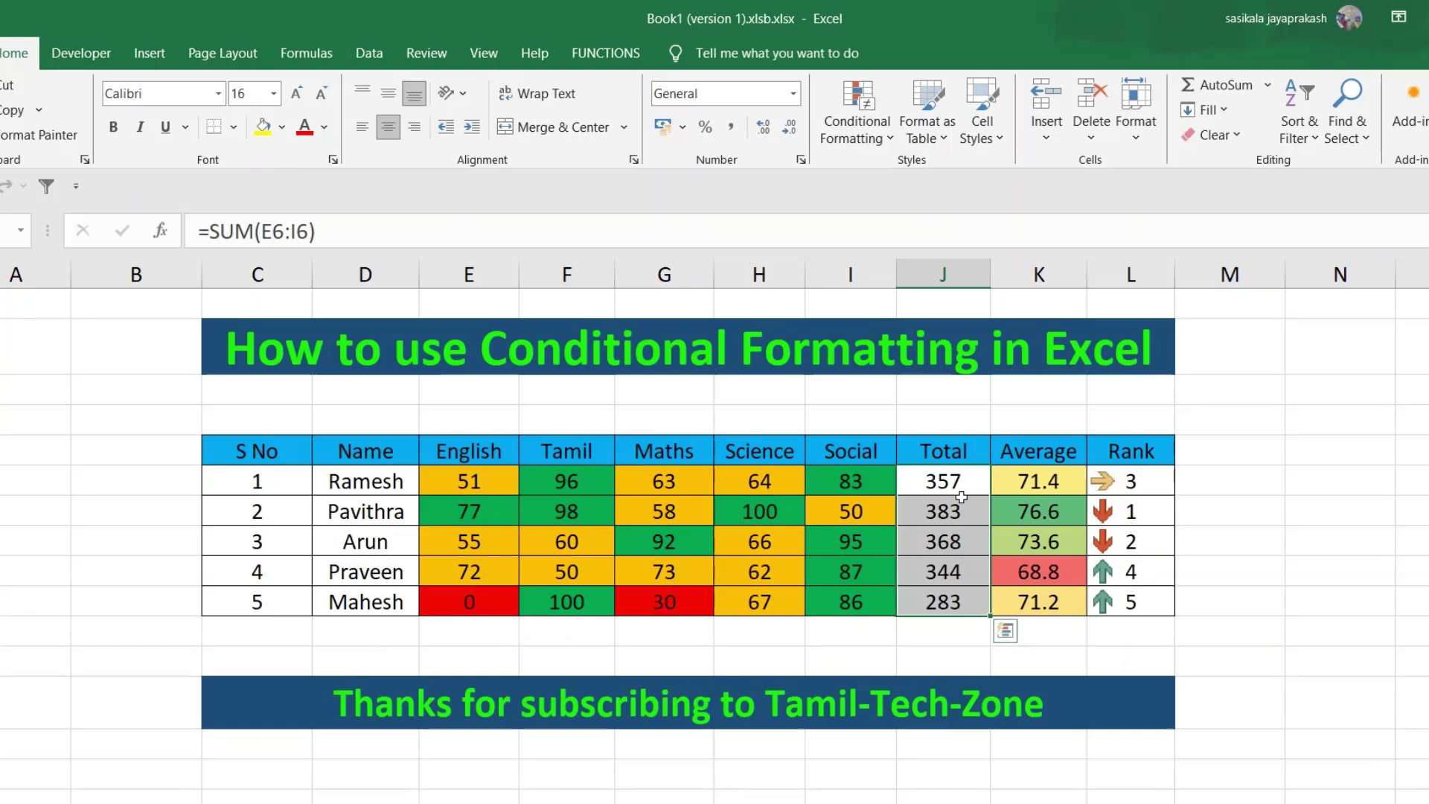
# Apply the 3 Arrows (Colored) icon set to the five values in the Total column
pyautogui.click(924, 477)
pyautogui.moveTo(925, 475); pyautogui.dragTo(936, 600)
pyautogui.click(883, 141)
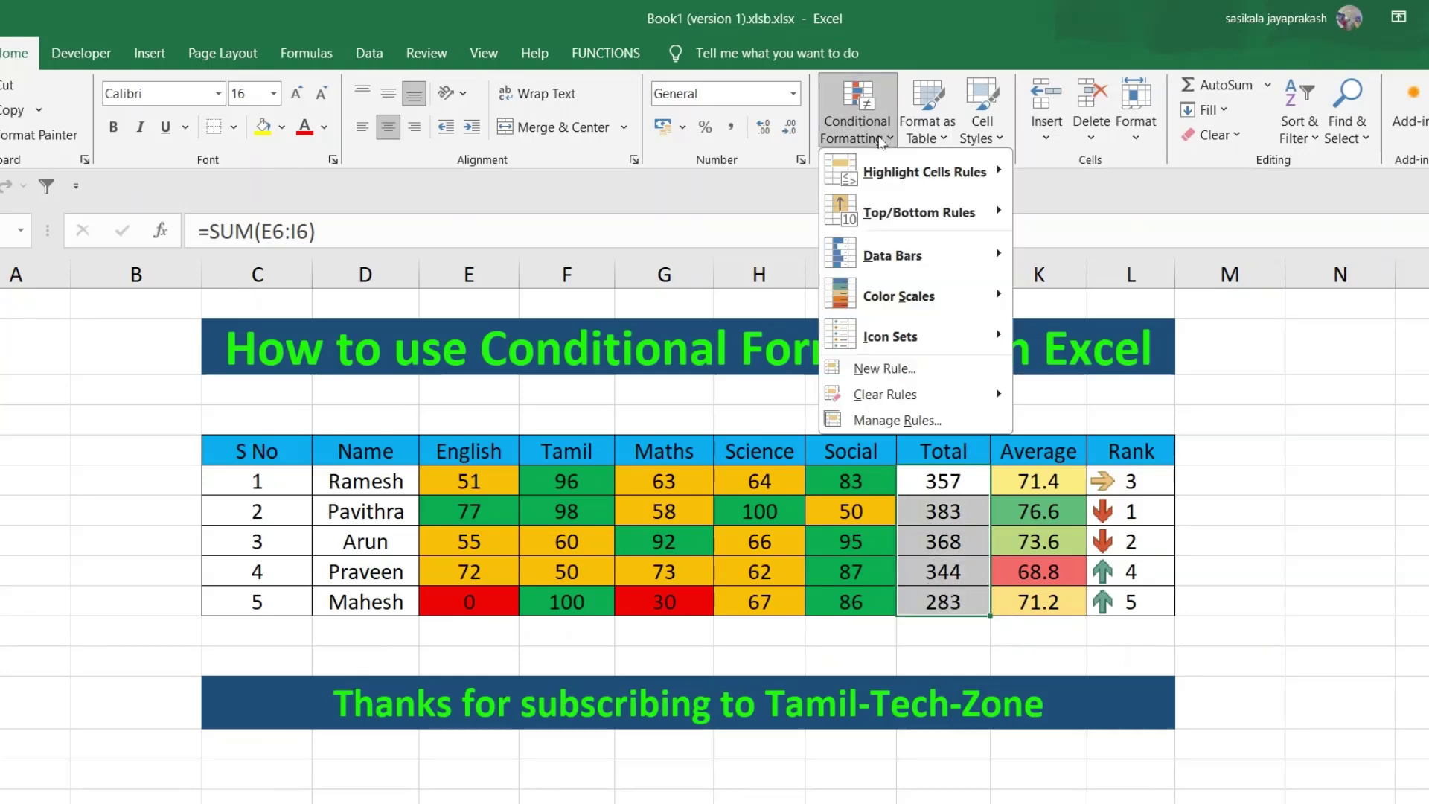
pyautogui.moveTo(899, 348)
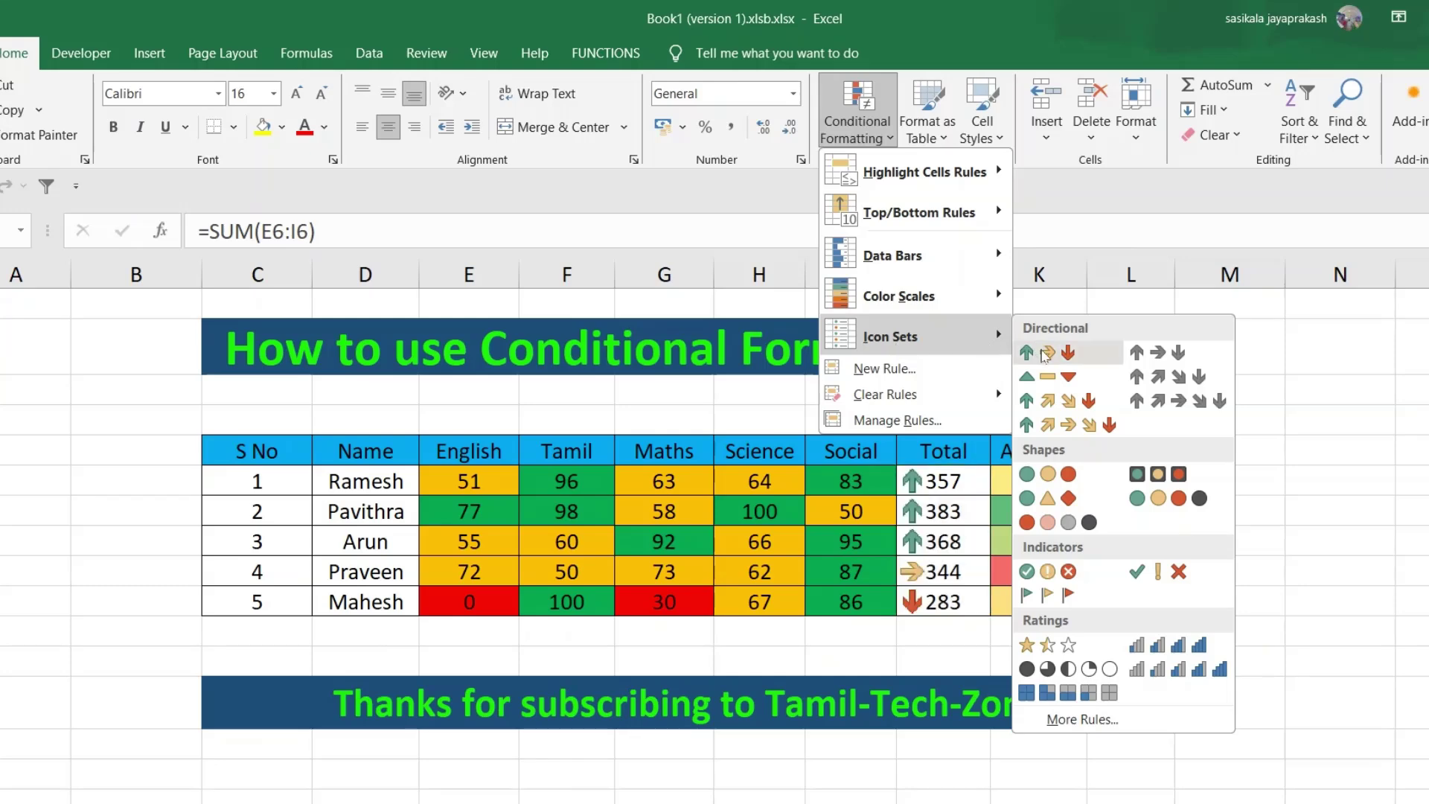
pyautogui.click(1047, 352)
pyautogui.click(1250, 576)
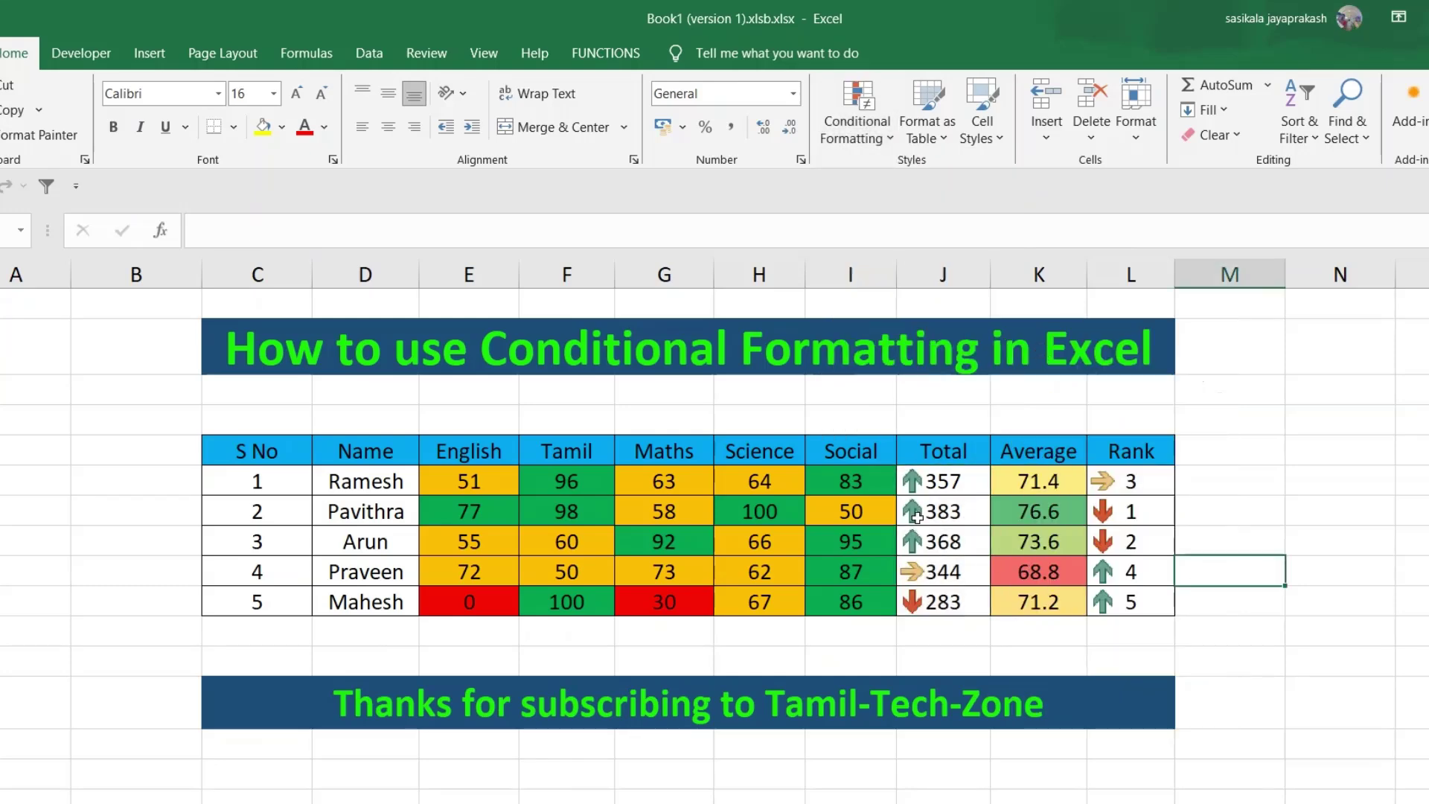